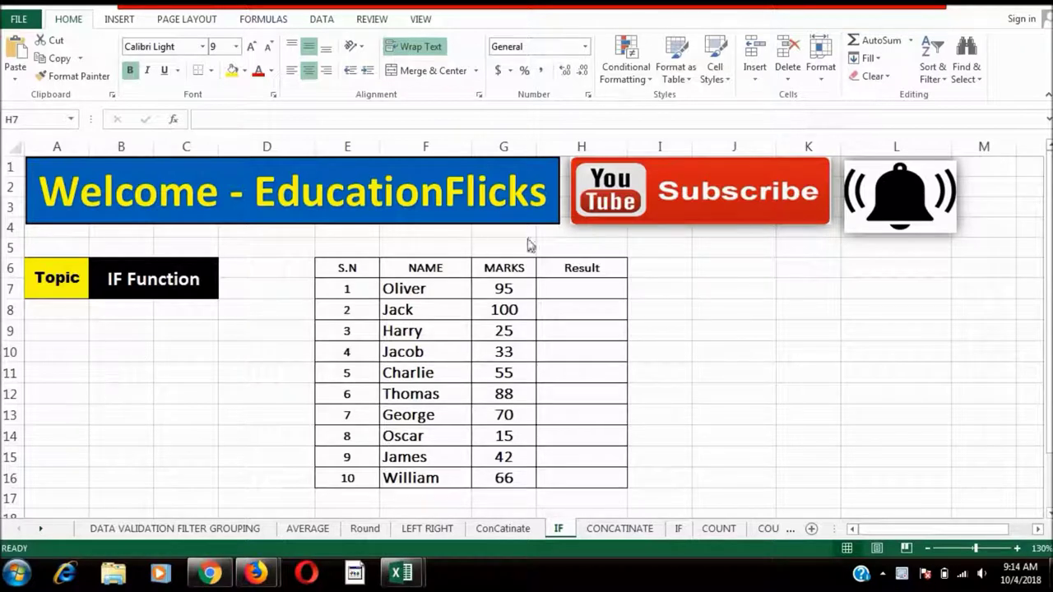
# Step: Place the Subscribe banner and bell picture side by side next to the Welcome title in rows 1–3
pyautogui.moveTo(692, 246)
pyautogui.mouseDown()
pyautogui.moveTo(520, 342)
pyautogui.moveTo(521, 370)
pyautogui.mouseUp()
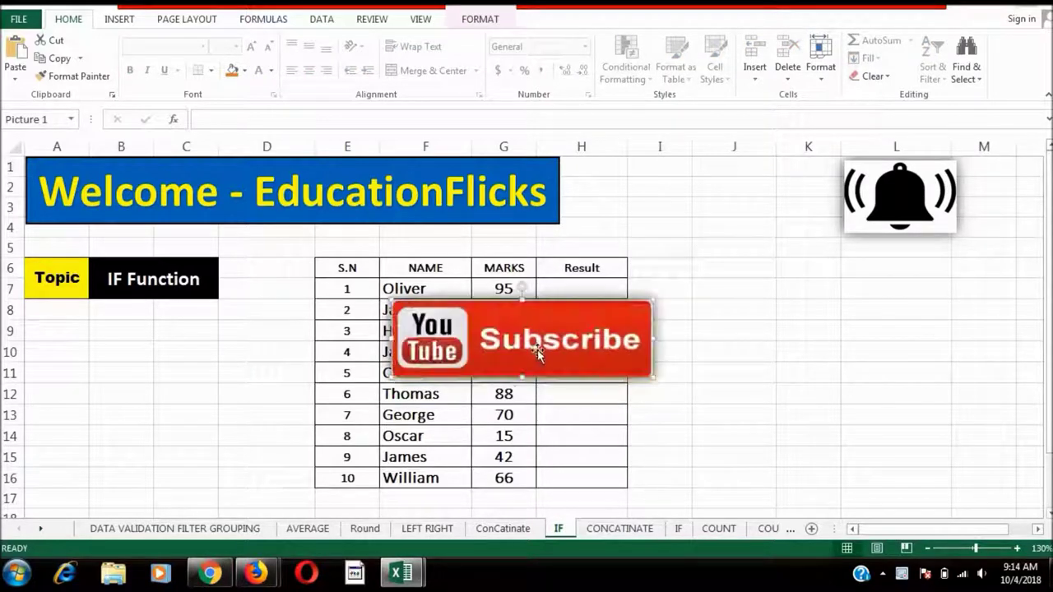
pyautogui.moveTo(516, 374); pyautogui.dragTo(686, 232)
pyautogui.moveTo(863, 221); pyautogui.dragTo(839, 304)
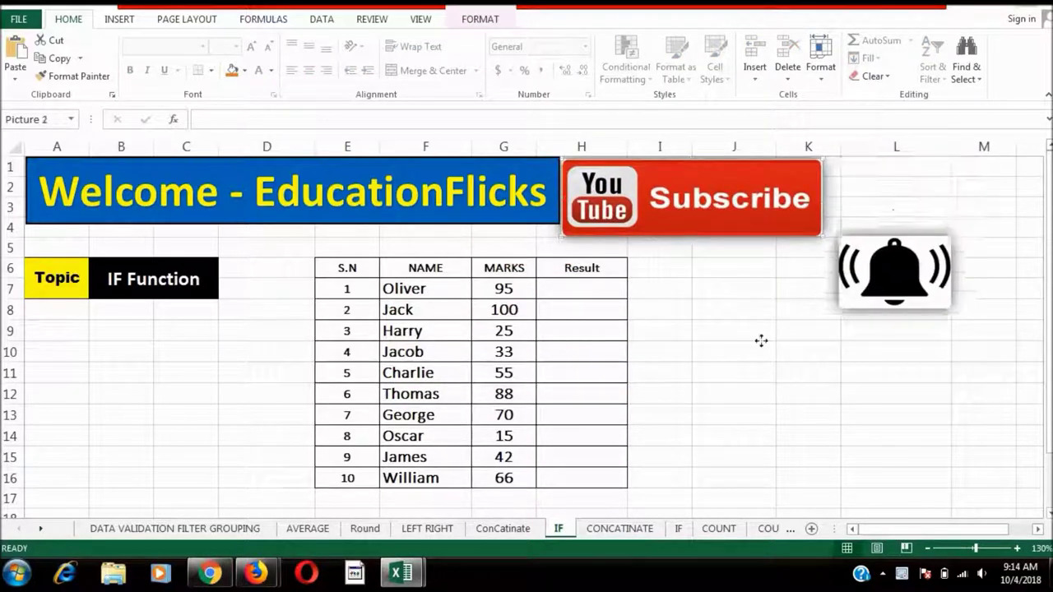
pyautogui.moveTo(901, 220); pyautogui.dragTo(882, 235)
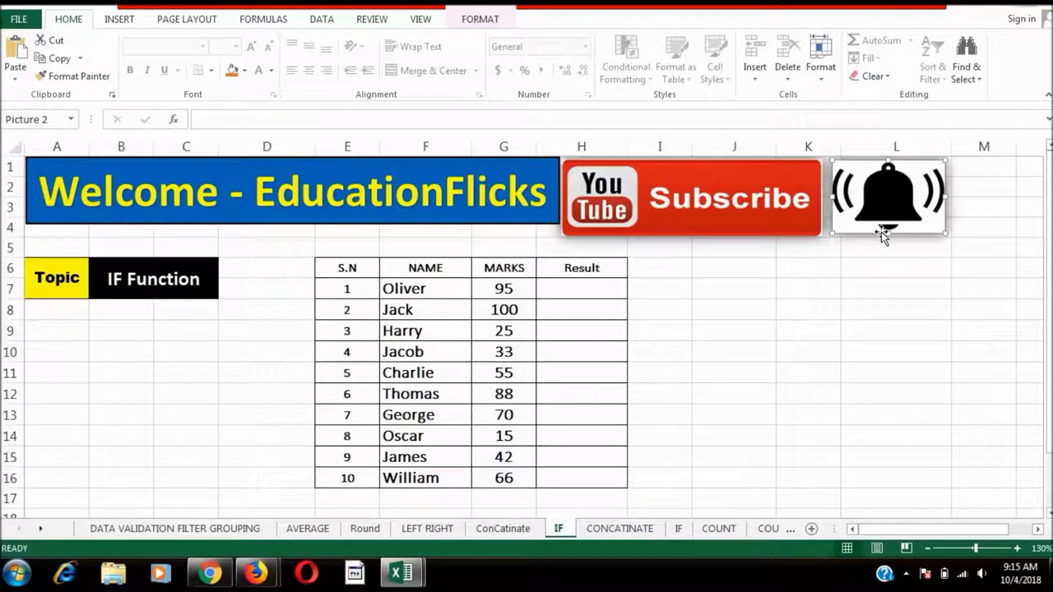
pyautogui.moveTo(777, 199); pyautogui.dragTo(782, 200)
pyautogui.moveTo(877, 204); pyautogui.dragTo(883, 205)
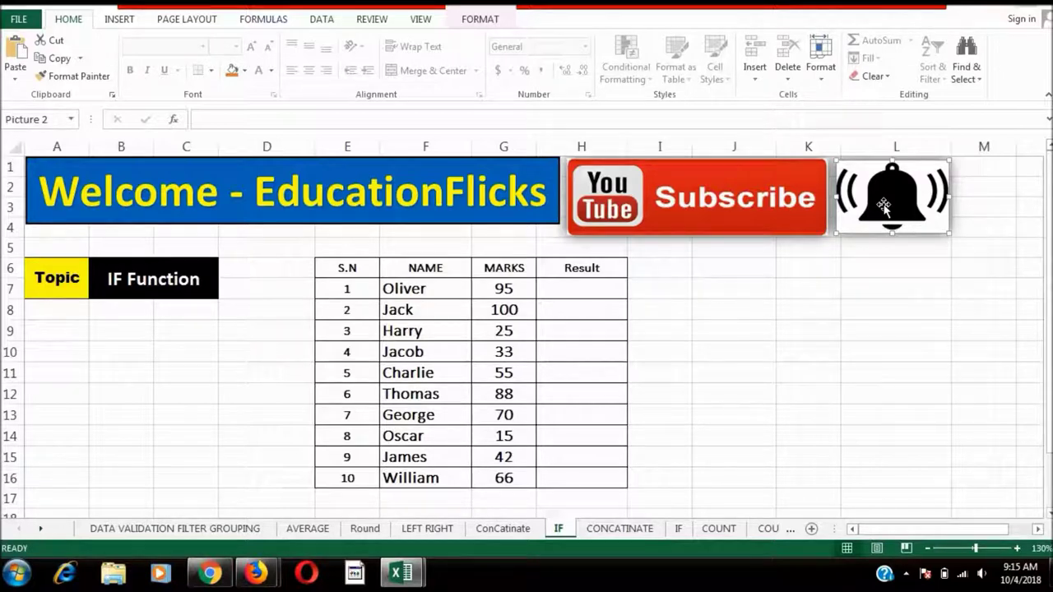
pyautogui.click(164, 277)
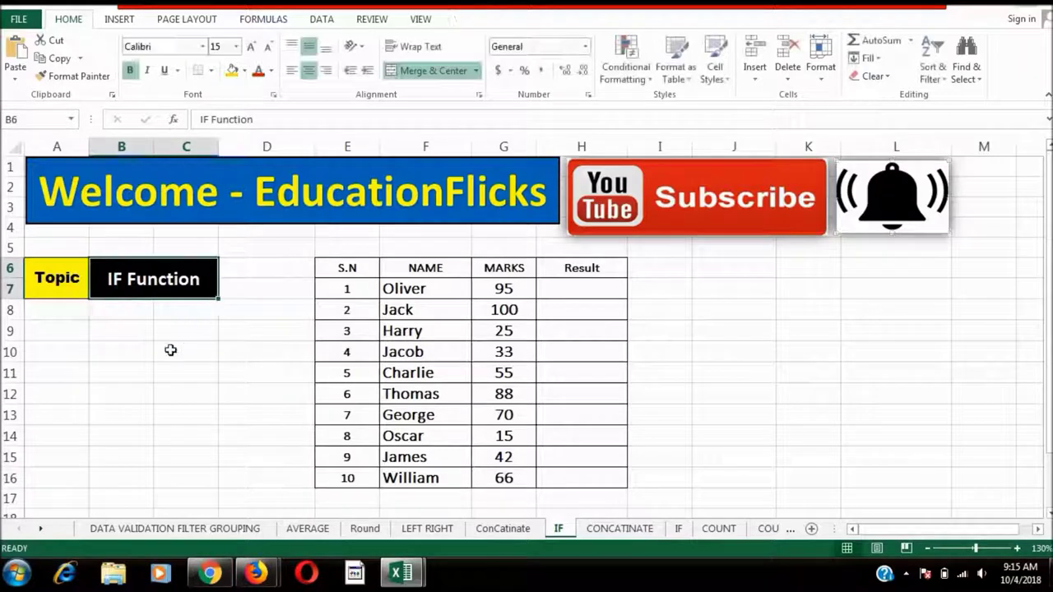
# Step: Fill the S.N, NAME, MARKS and Result header cells E6:H6 with yellow
pyautogui.click(118, 330)
pyautogui.click(206, 289)
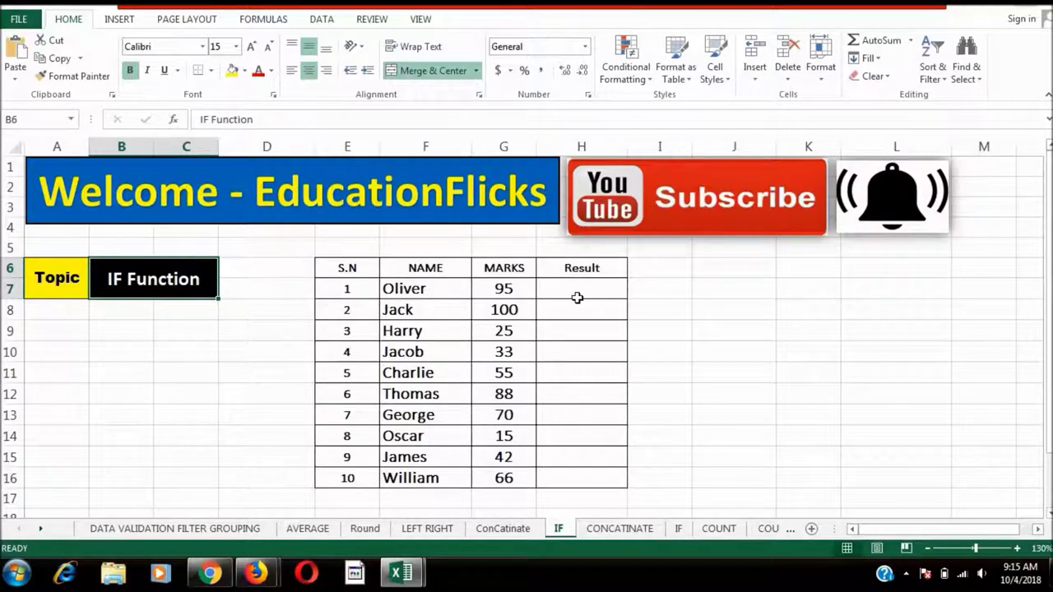
pyautogui.click(576, 295)
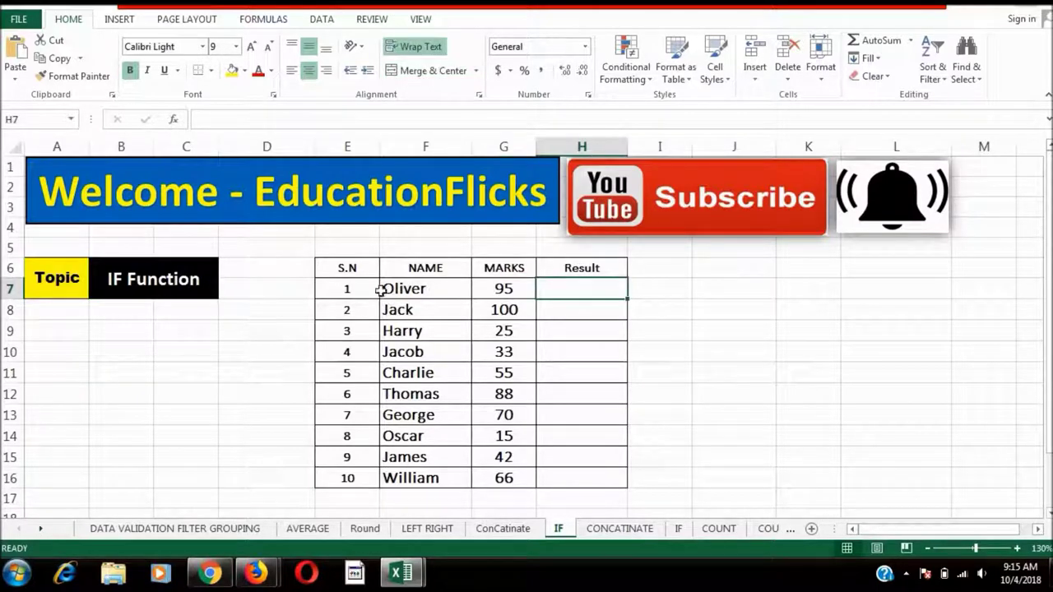
pyautogui.moveTo(347, 267); pyautogui.dragTo(576, 268)
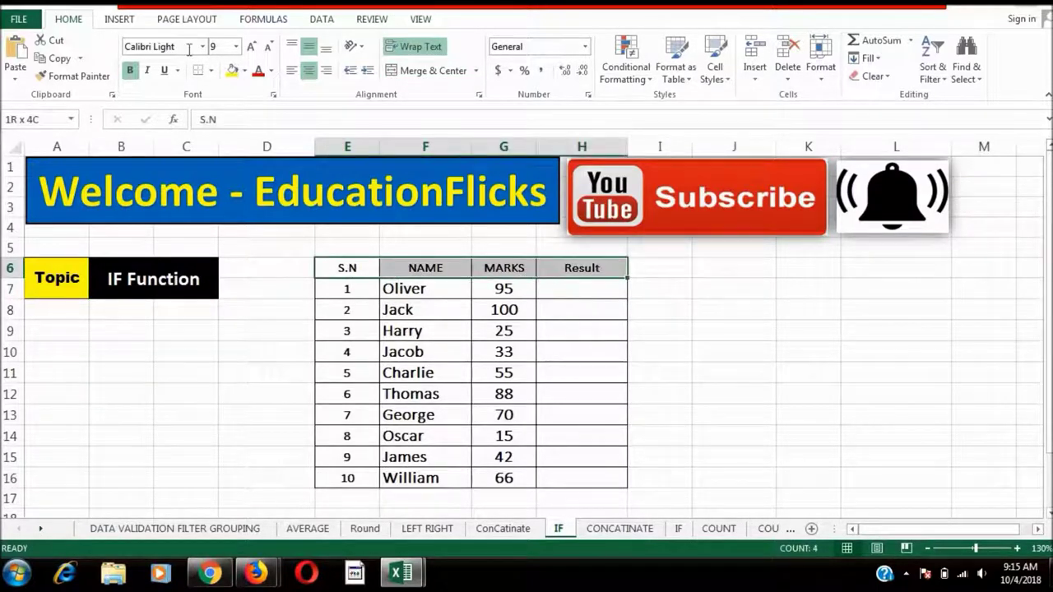
pyautogui.click(230, 70)
pyautogui.click(498, 310)
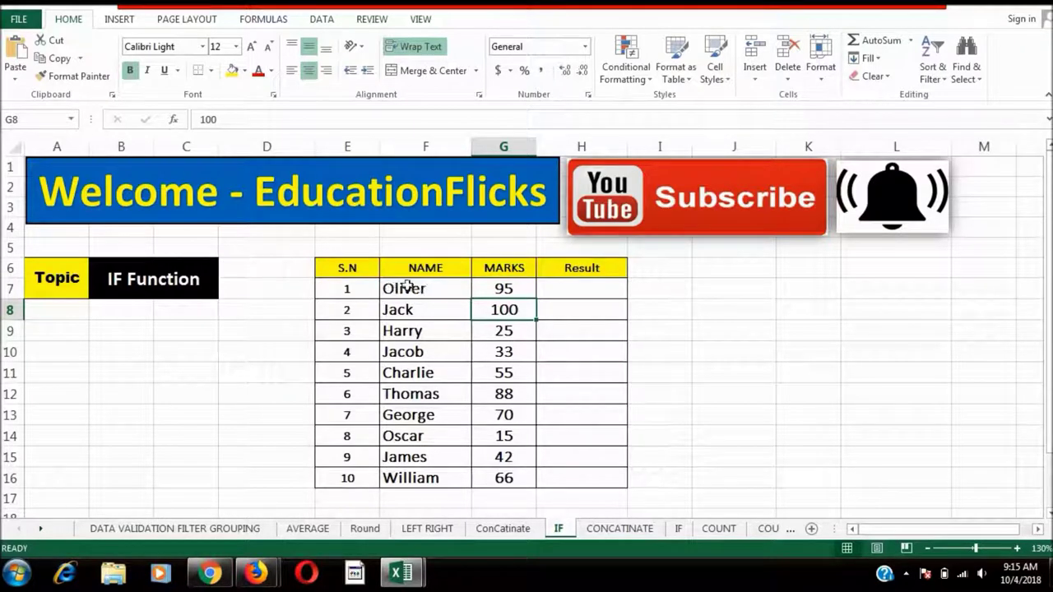
# Step: Highlight the names, marks and empty Result column to review the table, ending on H7
pyautogui.moveTo(420, 269); pyautogui.dragTo(424, 478)
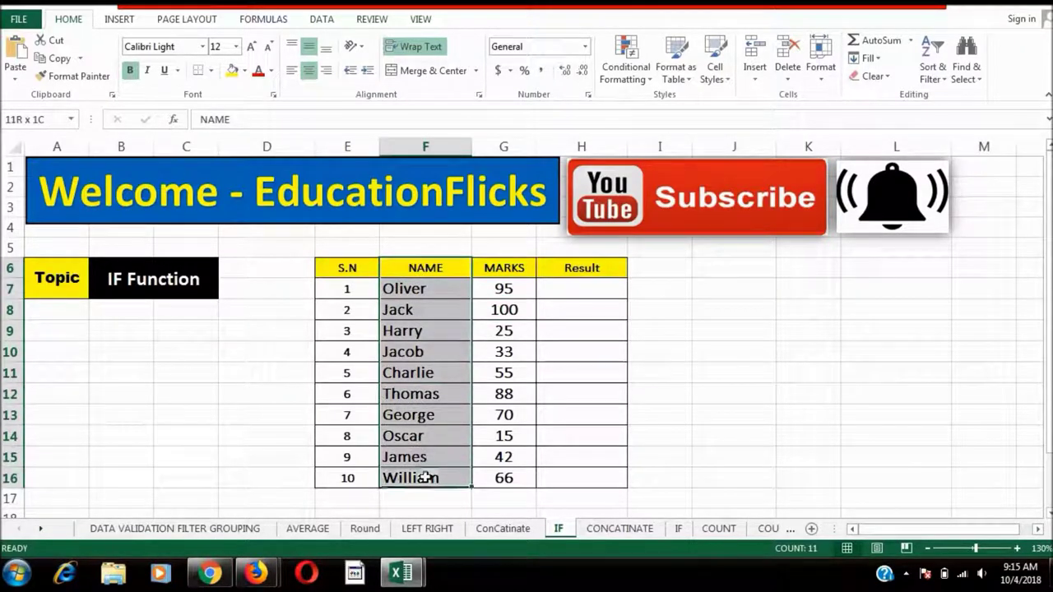
pyautogui.moveTo(498, 267); pyautogui.dragTo(506, 474)
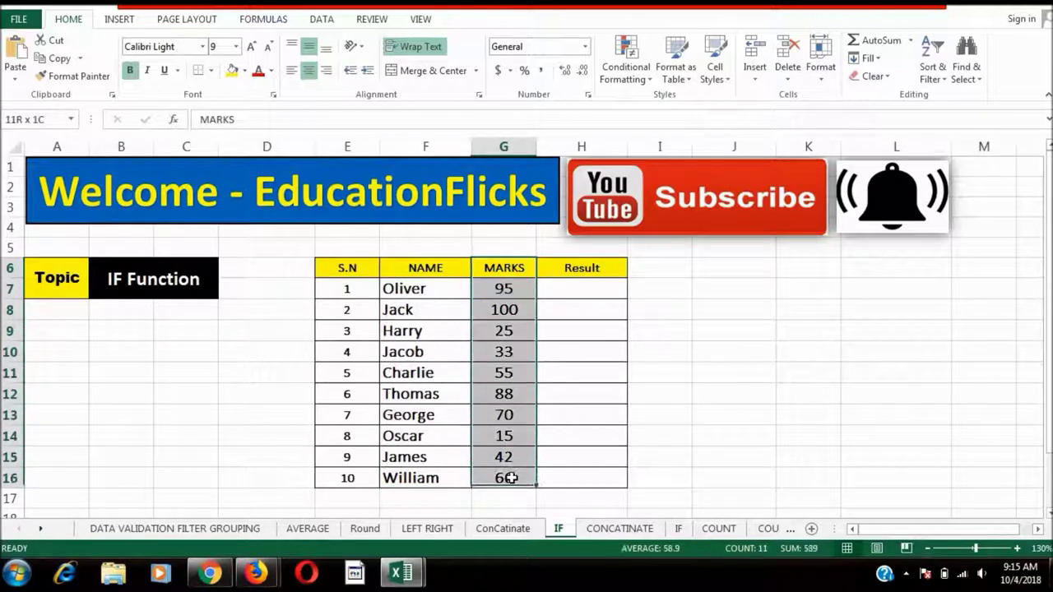
pyautogui.click(550, 357)
pyautogui.click(560, 290)
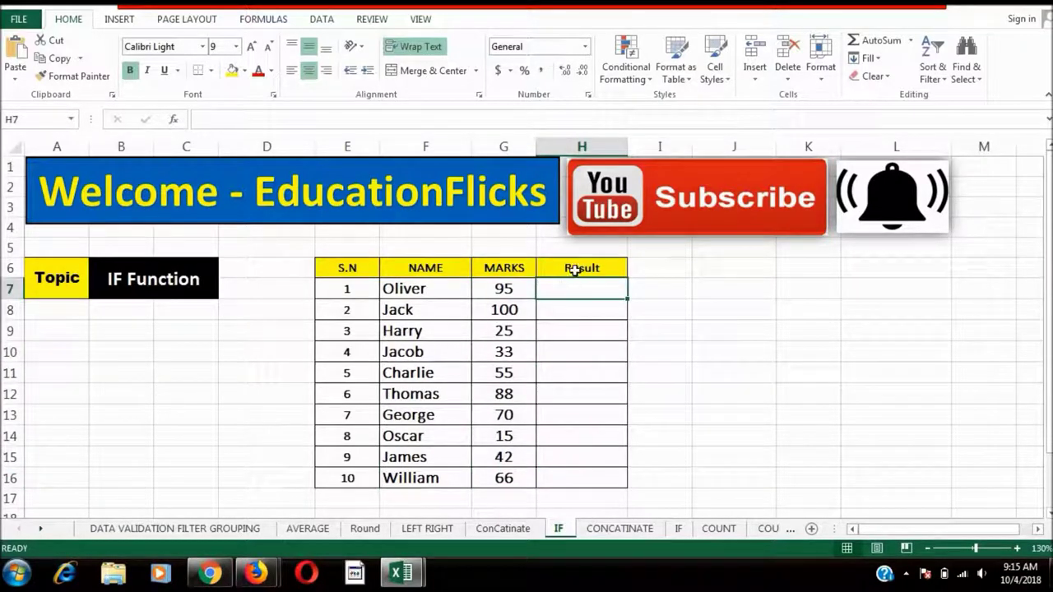
pyautogui.moveTo(581, 268); pyautogui.dragTo(578, 477)
pyautogui.click(575, 310)
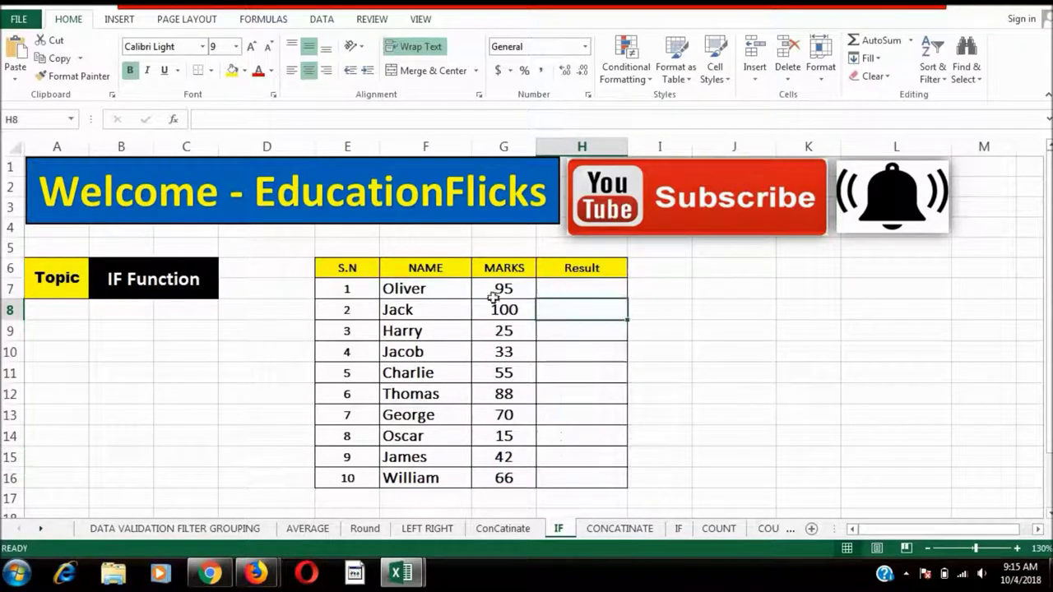
pyautogui.moveTo(369, 289); pyautogui.dragTo(513, 481)
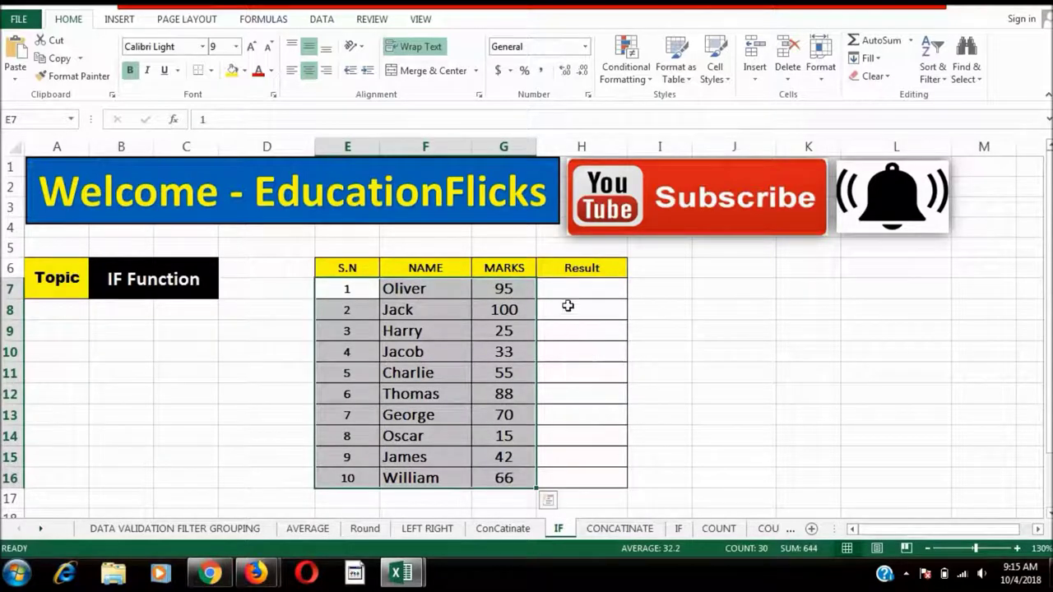
pyautogui.click(567, 352)
pyautogui.click(567, 289)
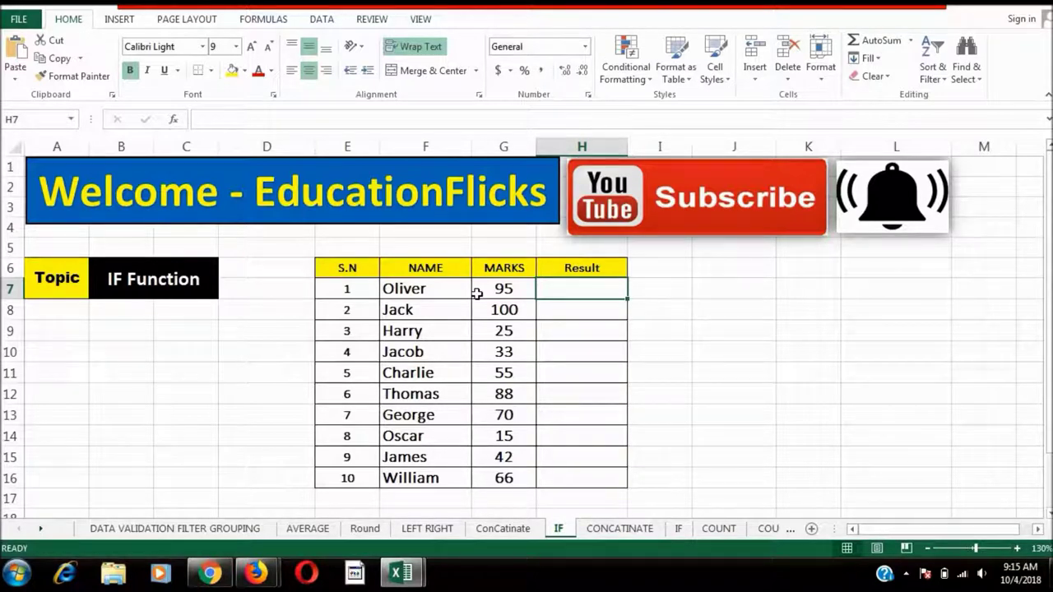
pyautogui.write('=')
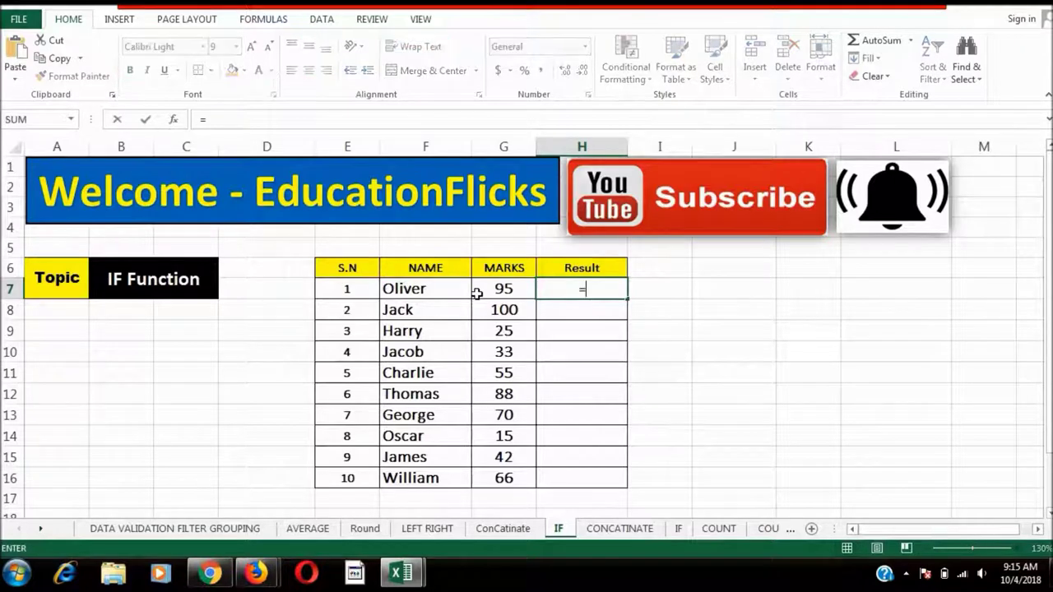
pyautogui.write('if')
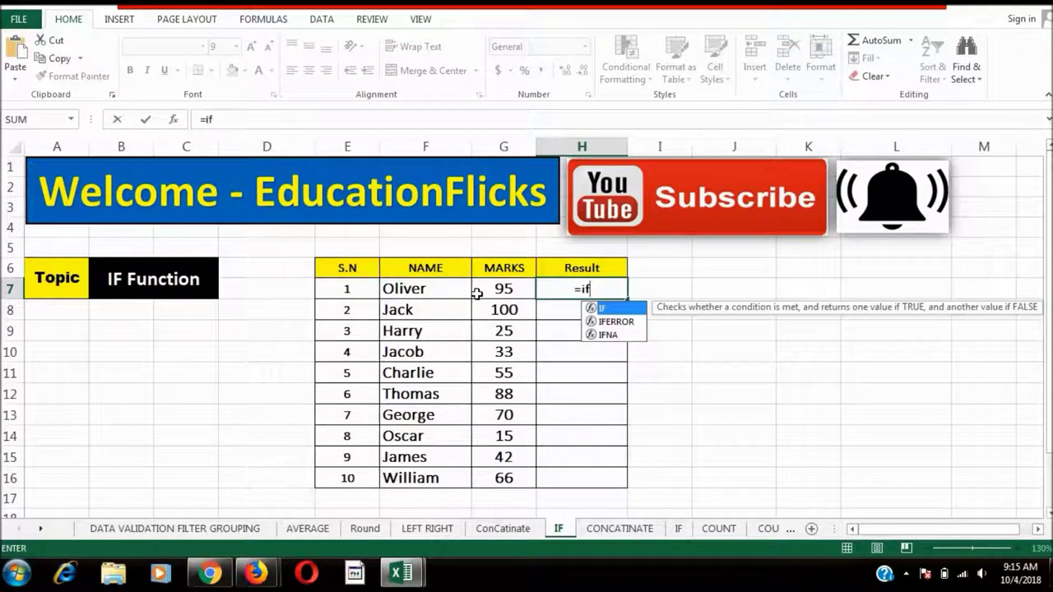
pyautogui.doubleClick(618, 314)
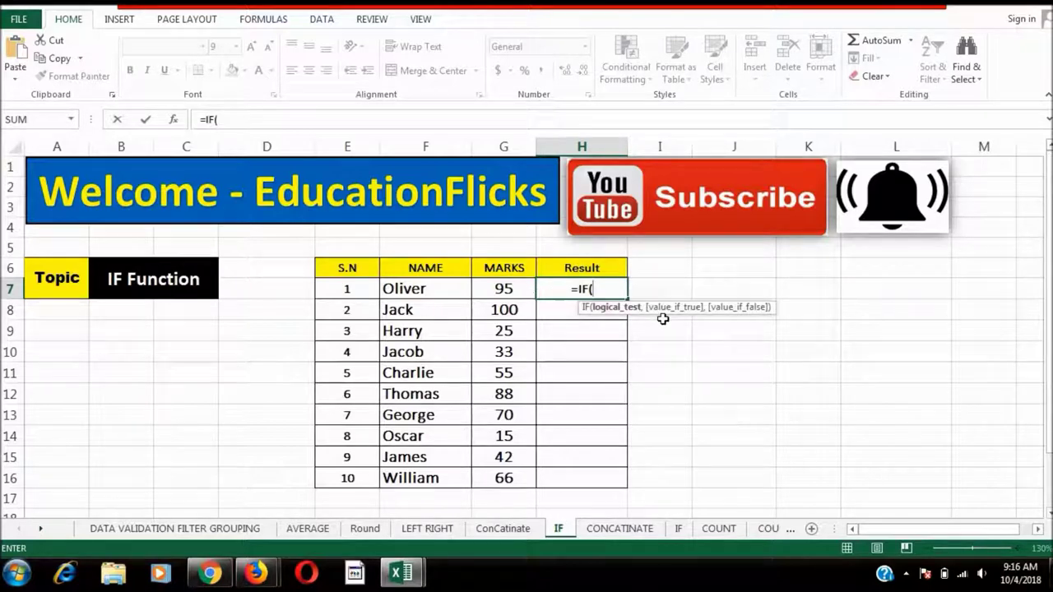
pyautogui.moveTo(600, 290); pyautogui.dragTo(564, 290)
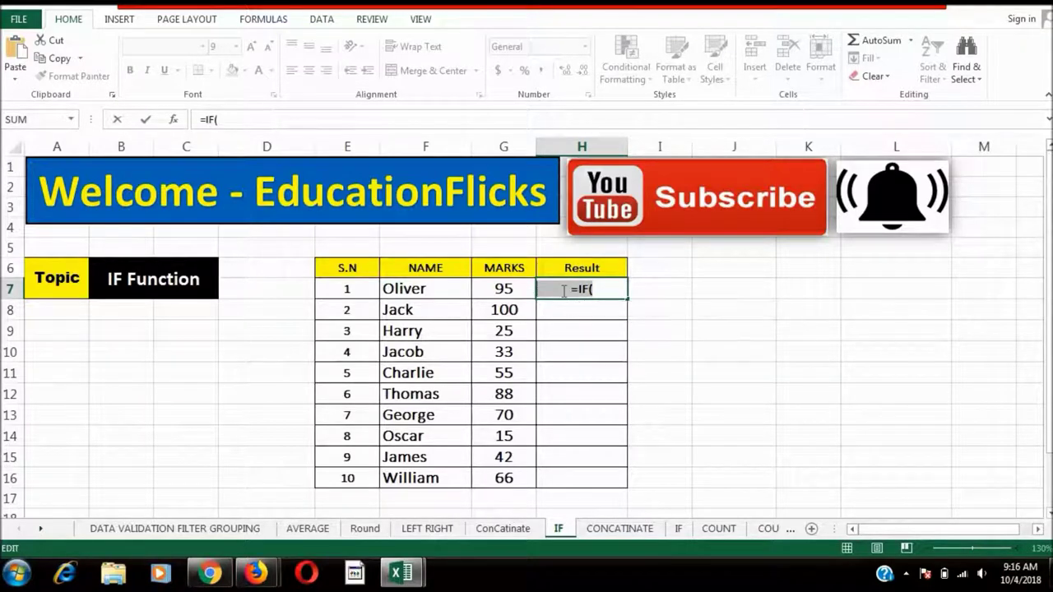
pyautogui.press('Escape')
pyautogui.click(746, 286)
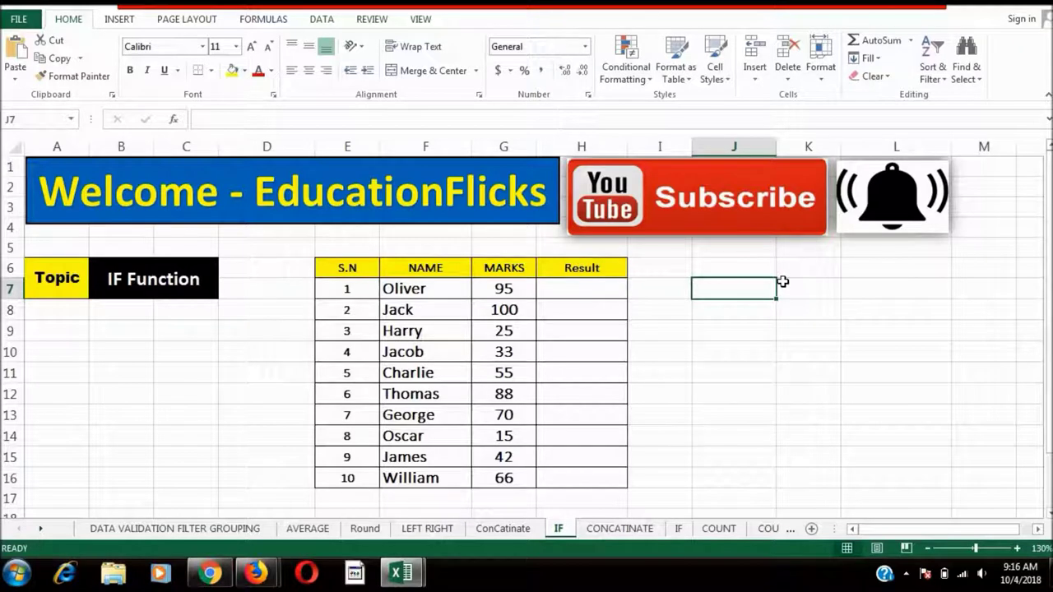
# Step: Enter 51 in J7 and the label pass in K7
pyautogui.write('50')
pyautogui.press('Tab')
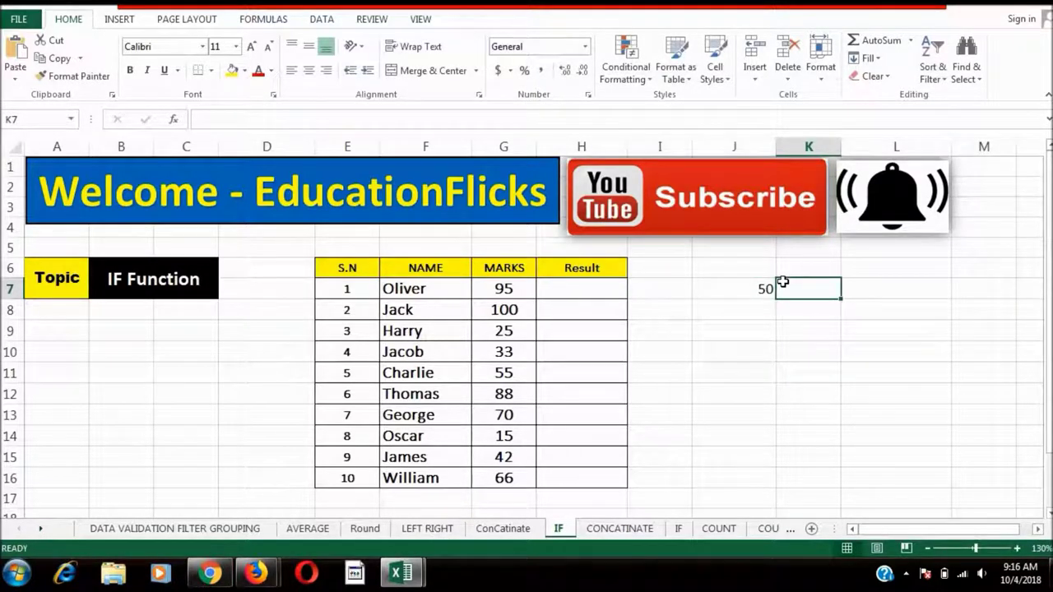
pyautogui.press('Left')
pyautogui.write('51')
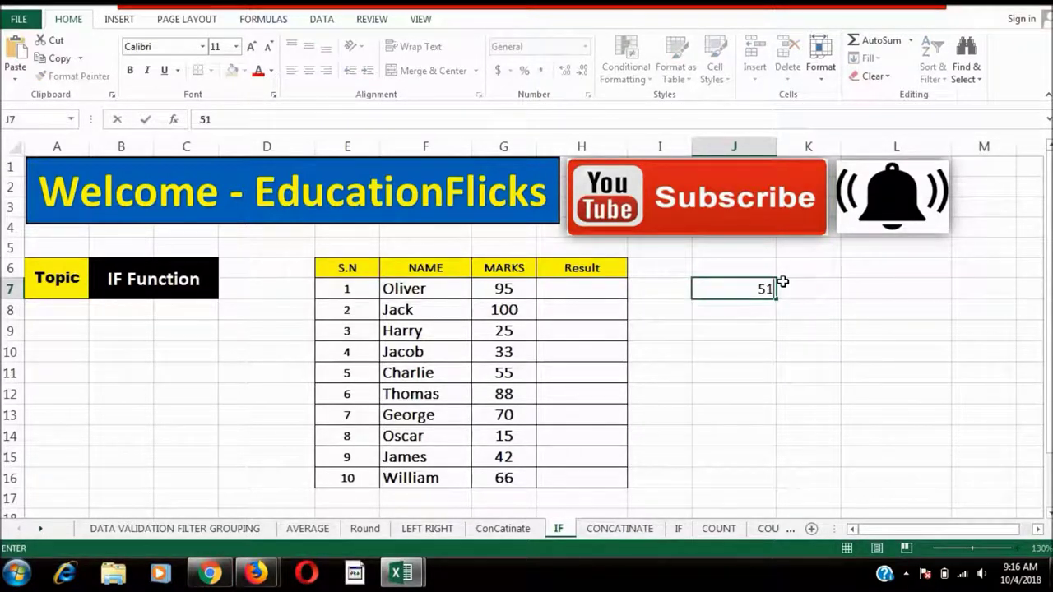
pyautogui.press('Tab')
pyautogui.write('9')
pyautogui.press('BackSpace')
pyautogui.write('pass')
pyautogui.press('Return')
# Step: Enter 50 in J8 and the label fail in K8
pyautogui.press('Left')
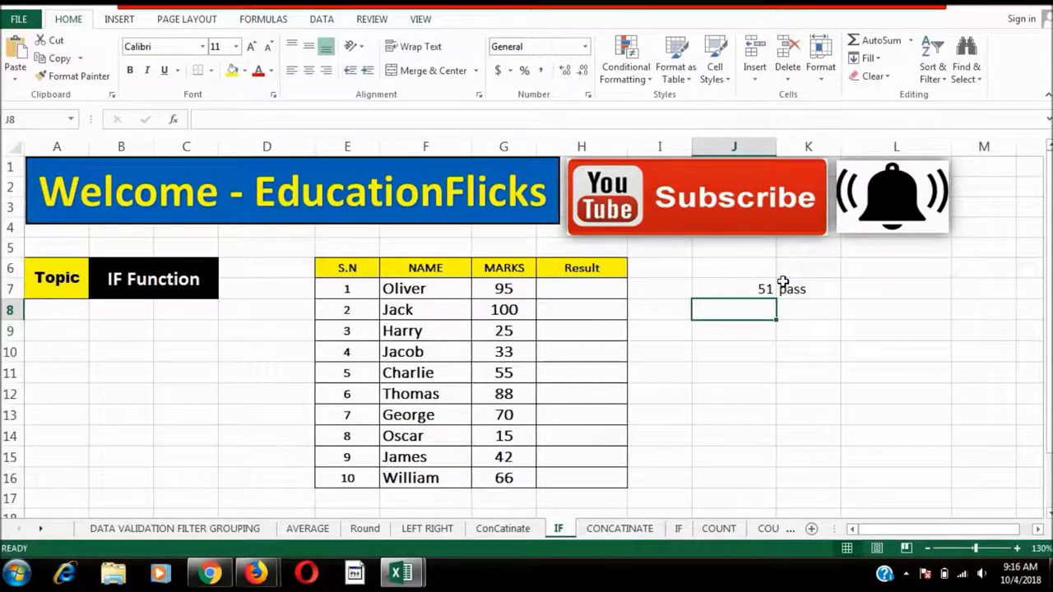
pyautogui.write('50')
pyautogui.press('Right')
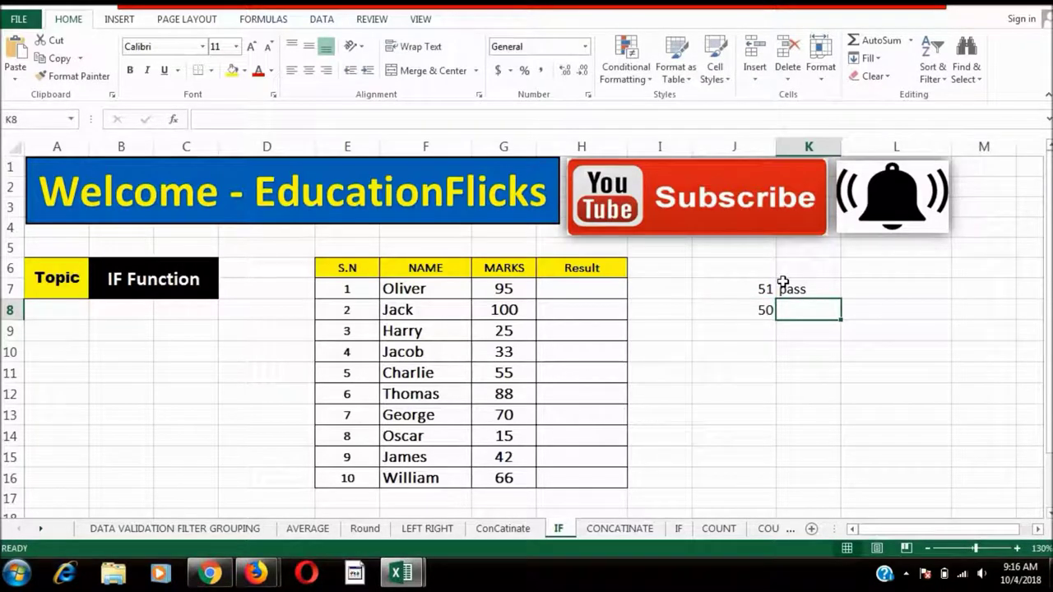
pyautogui.write('fail')
pyautogui.press('Return')
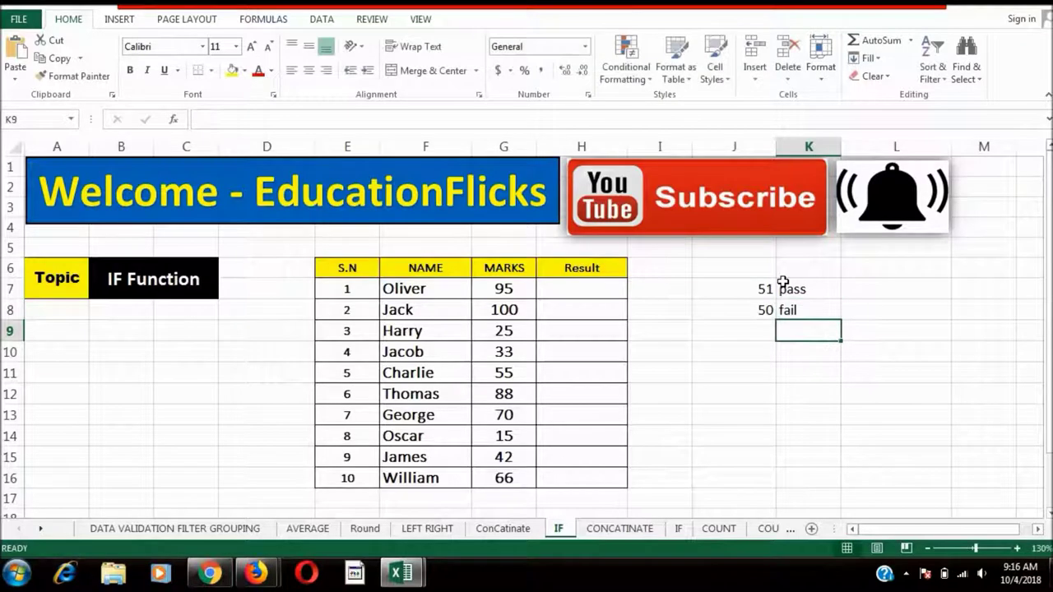
# Step: Return to H7 and begin typing =if
pyautogui.press('Up')
pyautogui.press('Up')
pyautogui.press('Up')
pyautogui.press('Left')
pyautogui.press('Down')
pyautogui.press('Left')
pyautogui.press('Left')
pyautogui.write('=i')
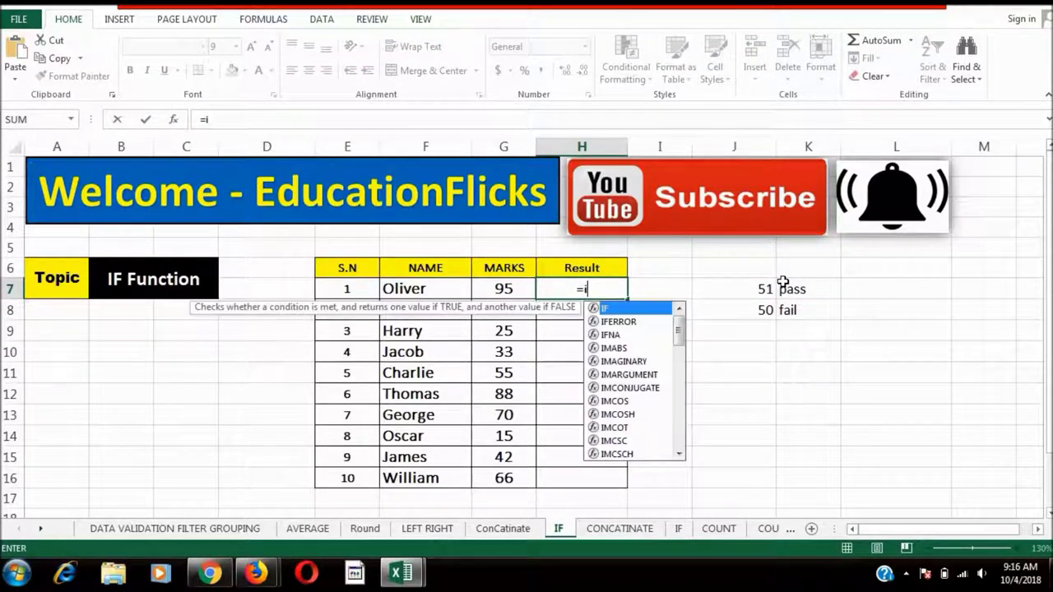
pyautogui.write('f')
# Step: Start =IF( in H7 using Oliver's mark G7 as the logical test
pyautogui.press('Tab')
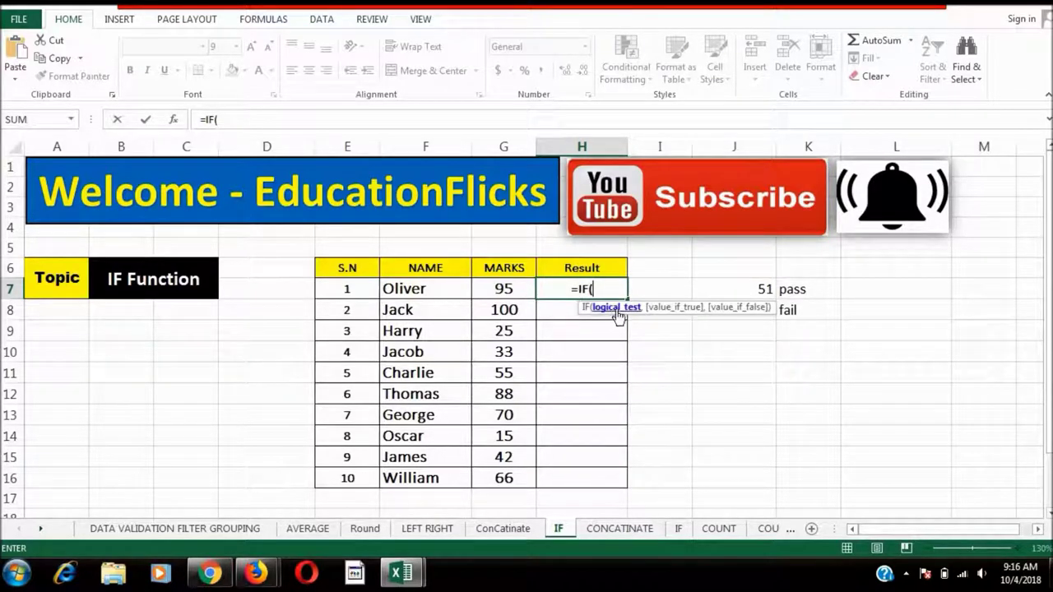
pyautogui.click(505, 289)
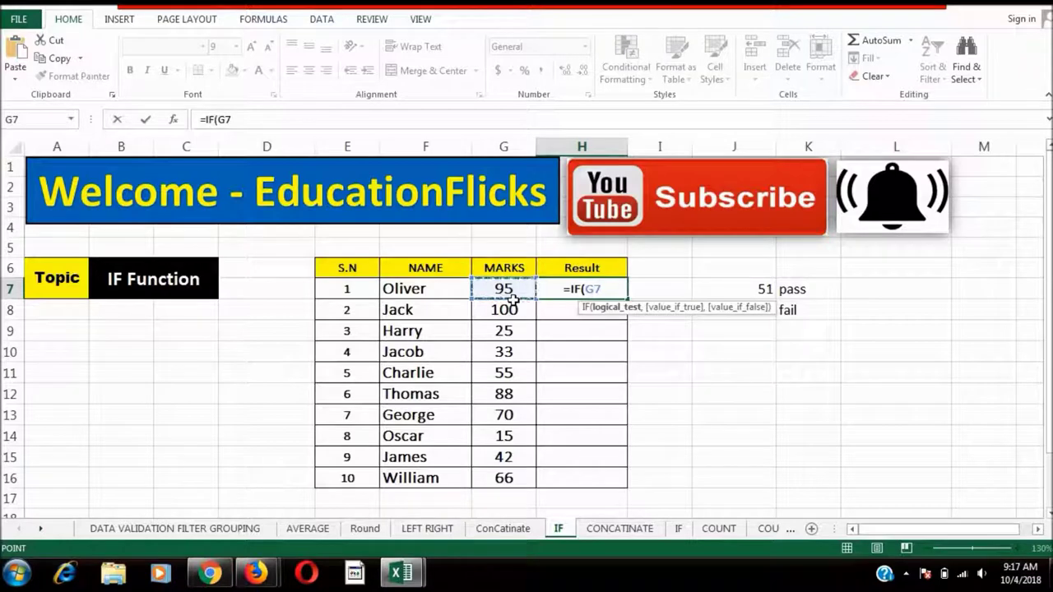
pyautogui.write(',')
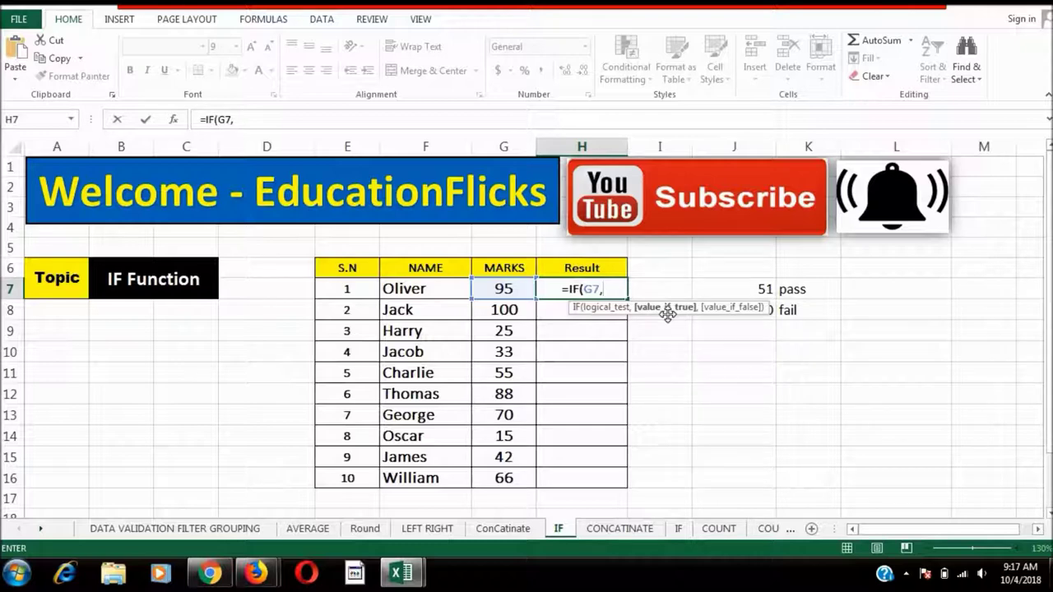
pyautogui.press('BackSpace')
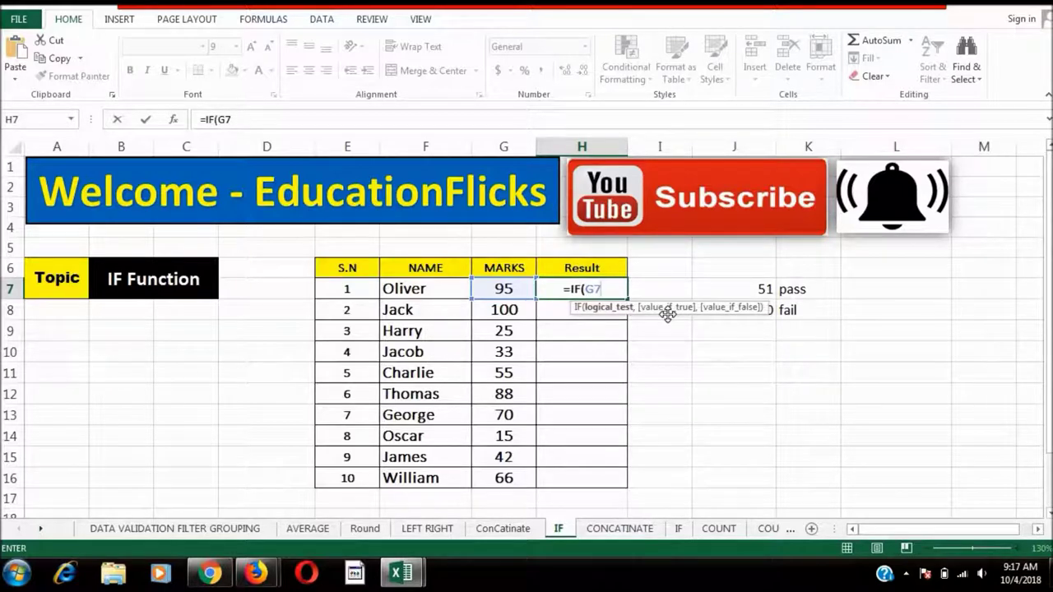
pyautogui.press('BackSpace')
pyautogui.press('BackSpace')
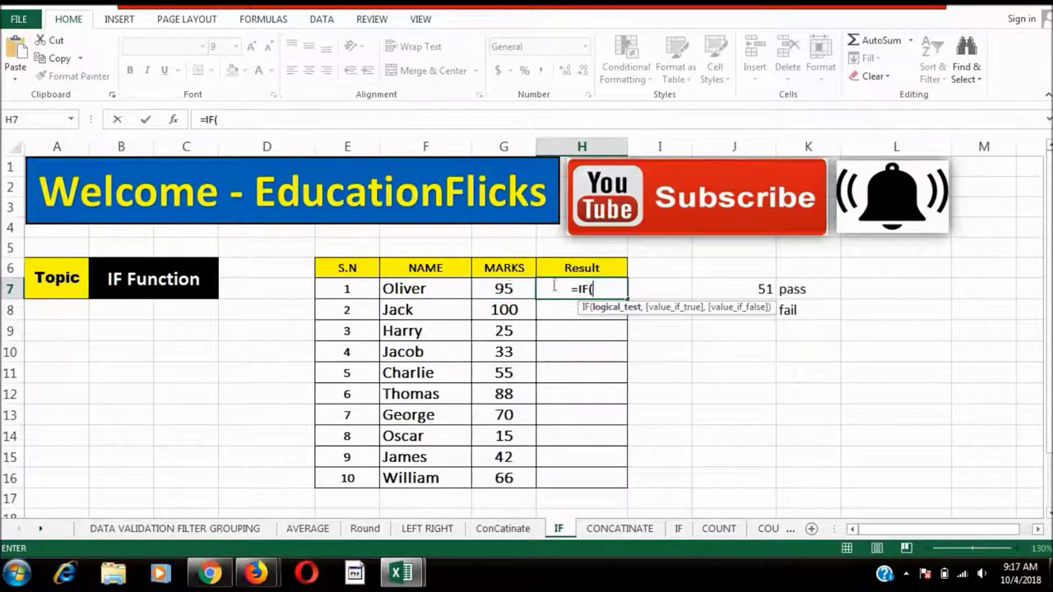
pyautogui.click(509, 287)
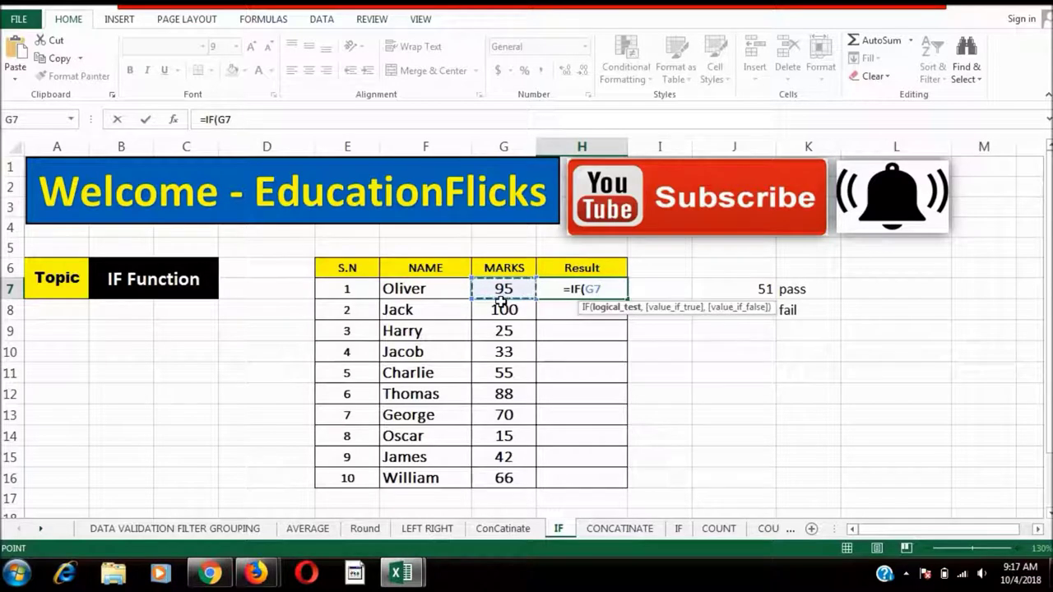
# Step: Complete H7's formula as =IF(G7>50,"Pass","Fail"), correcting typing mistakes
pyautogui.write('>')
pyautogui.write('50')
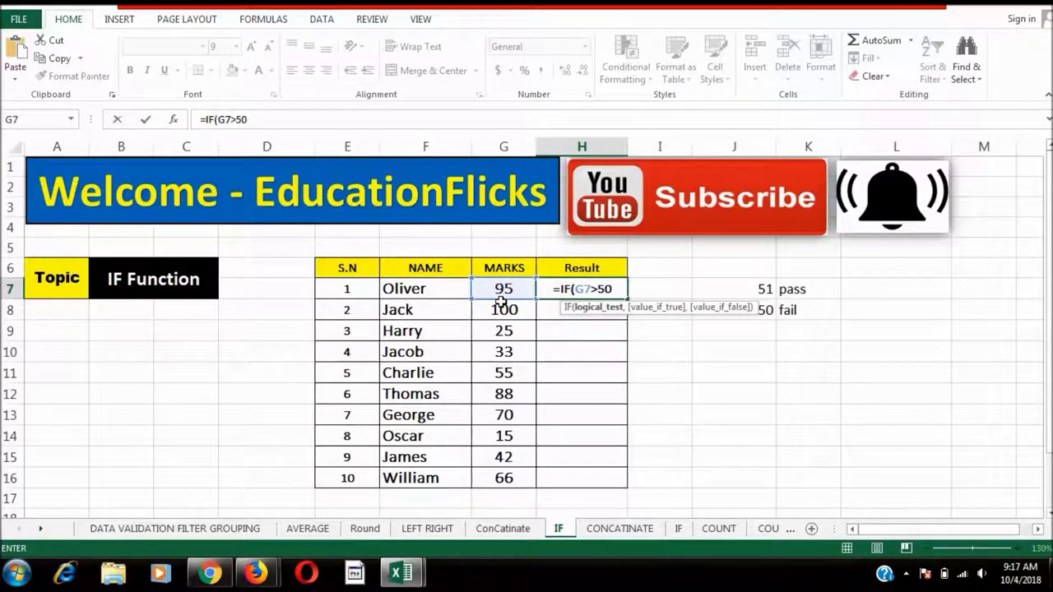
pyautogui.write(',')
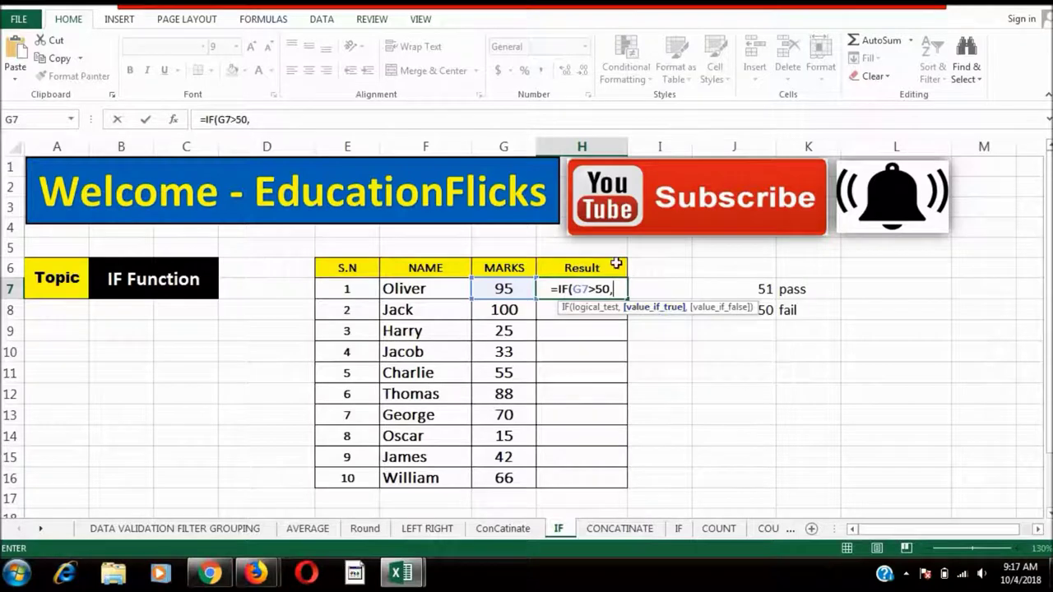
pyautogui.write('"')
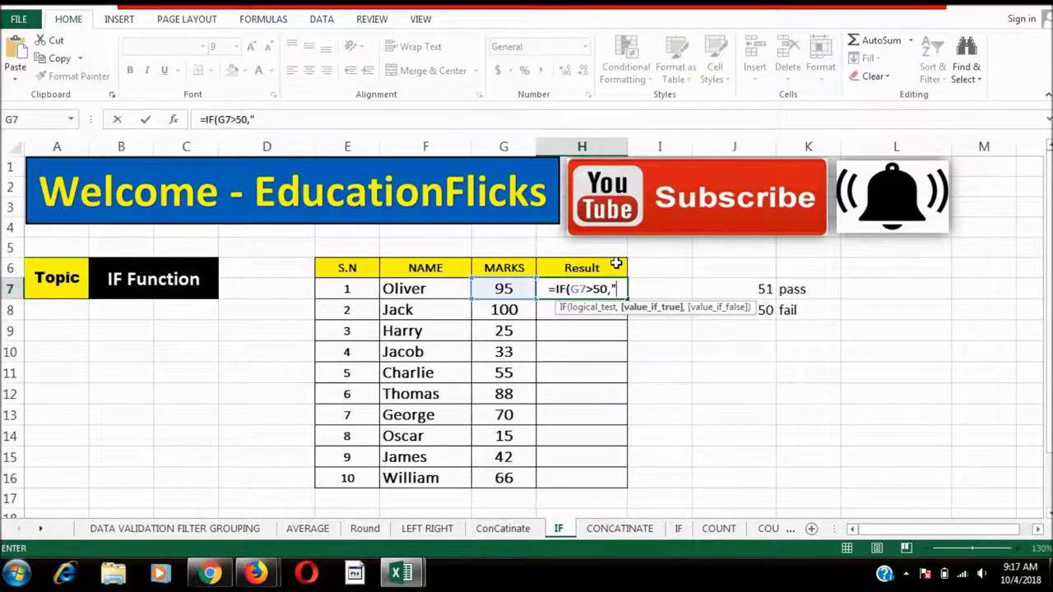
pyautogui.write('Paa')
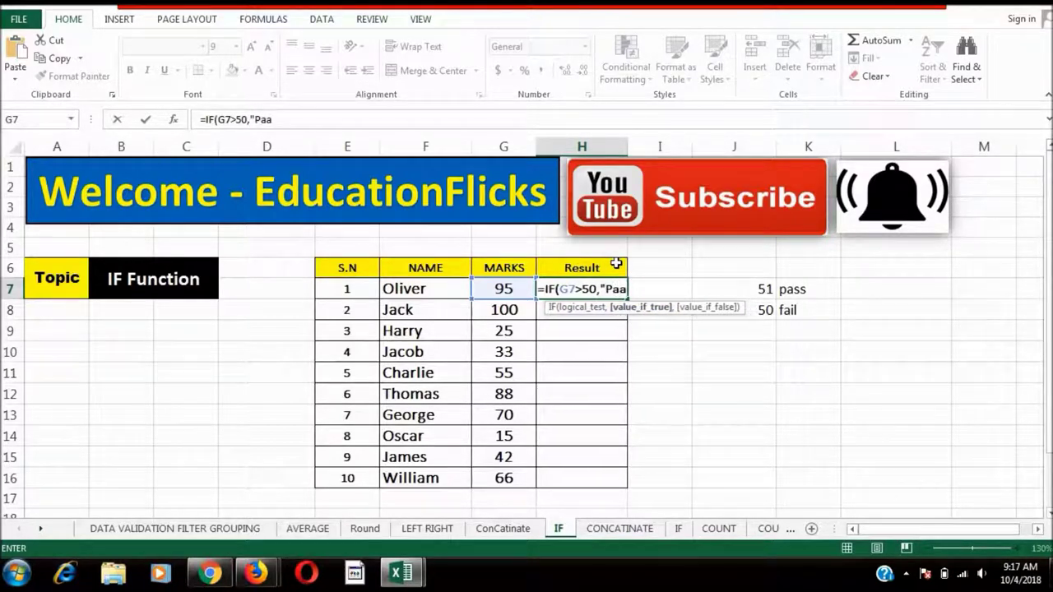
pyautogui.press('BackSpace')
pyautogui.press('BackSpace')
pyautogui.write('ass')
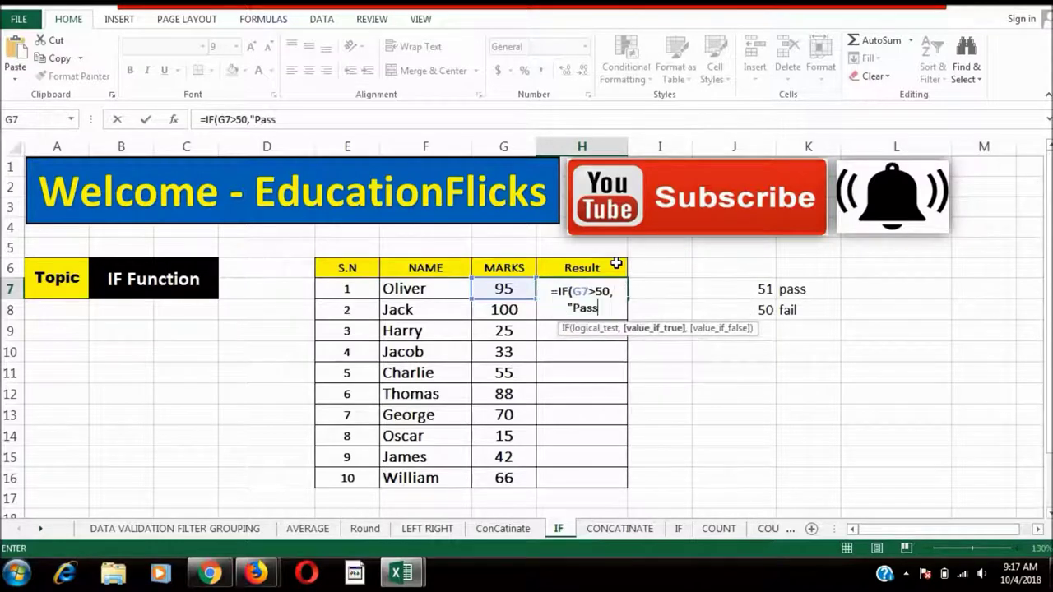
pyautogui.write('"')
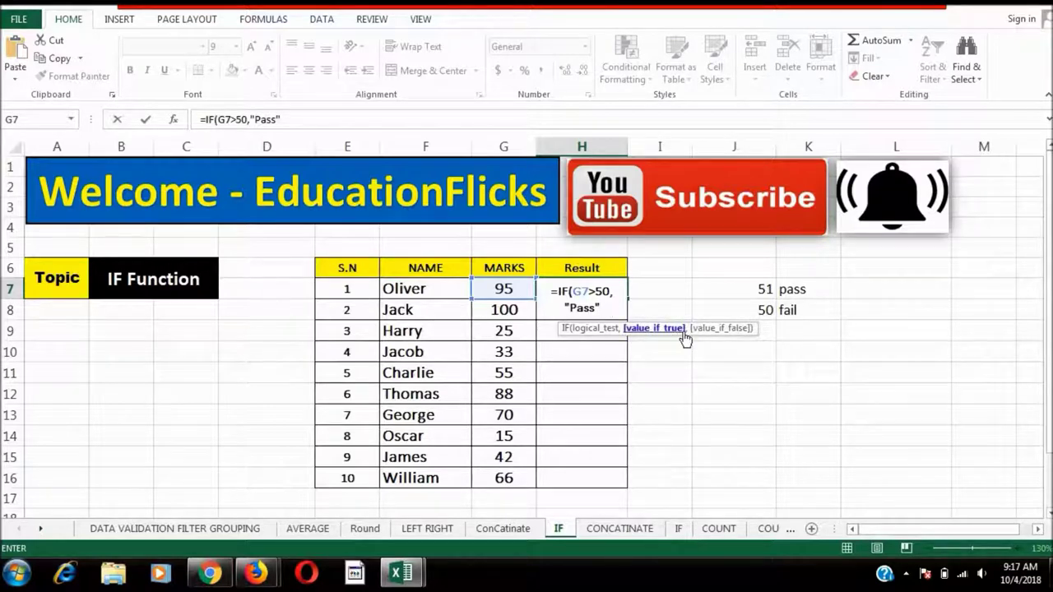
pyautogui.write(',')
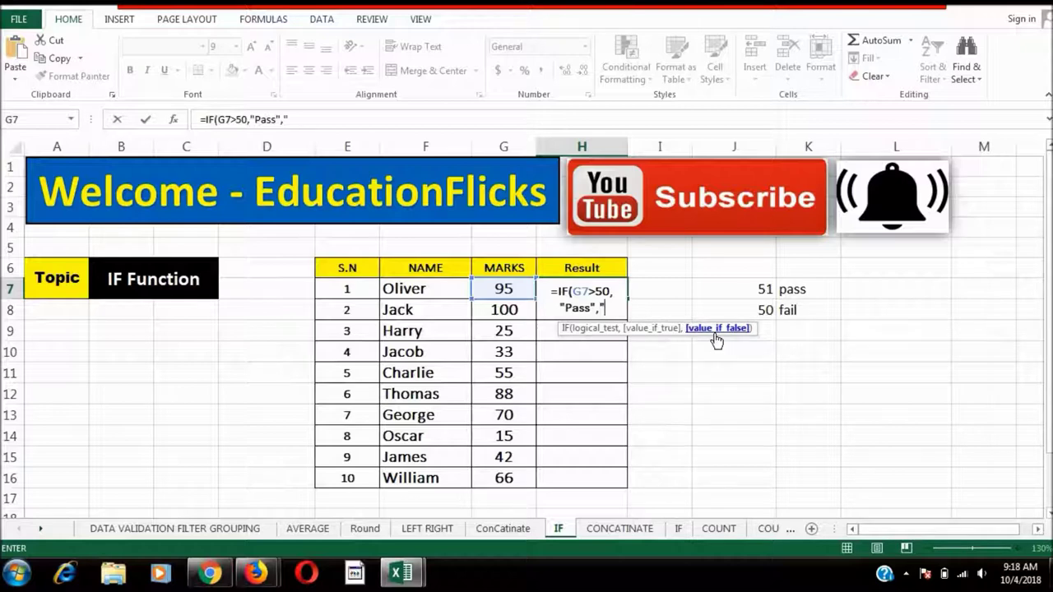
pyautogui.write('ail")')
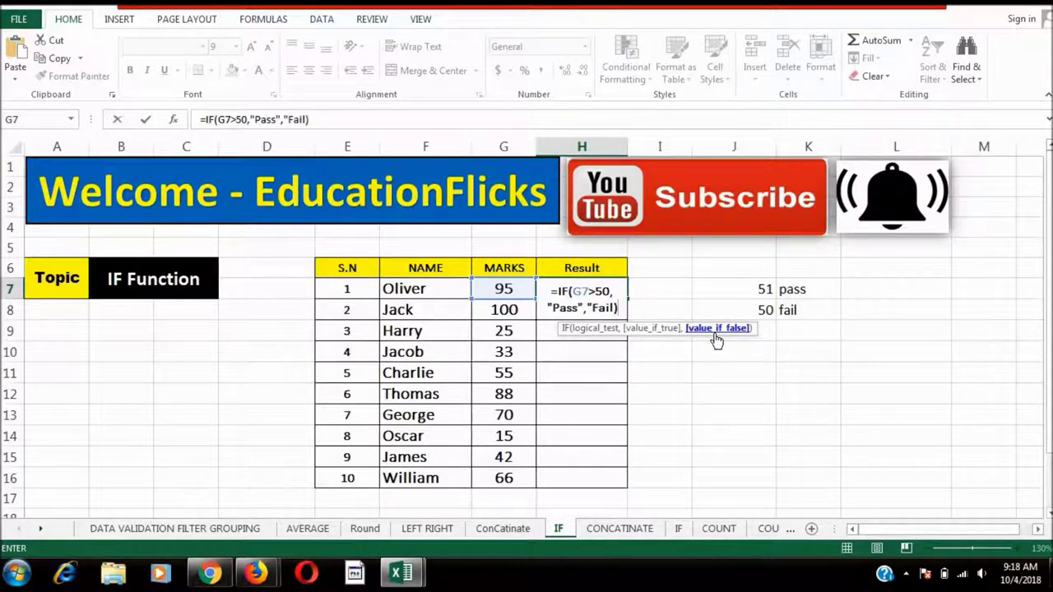
pyautogui.press('BackSpace')
pyautogui.press('BackSpace')
pyautogui.write('"')
pyautogui.write(')')
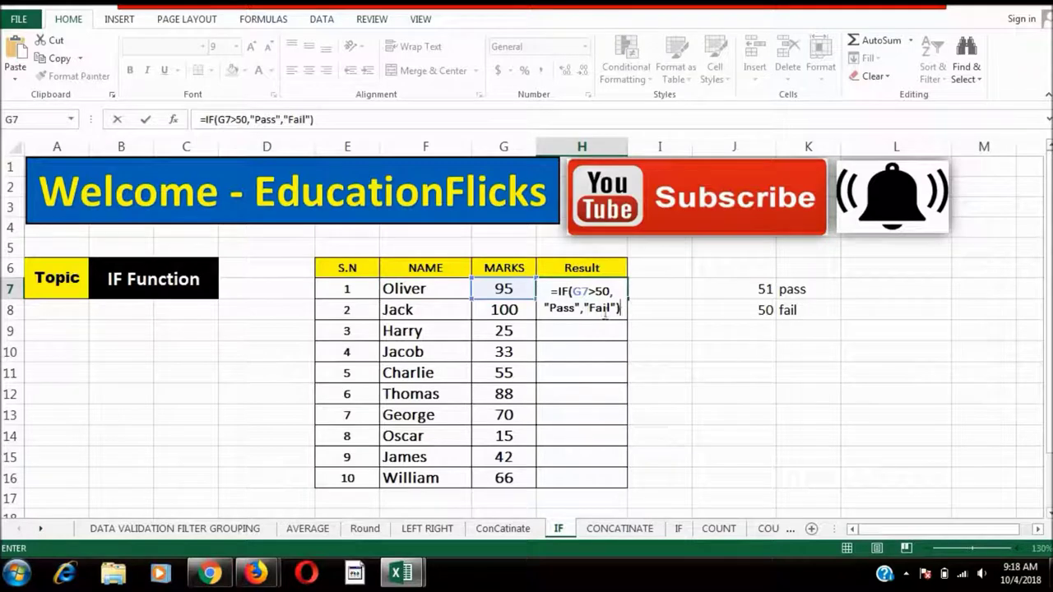
# Step: Enter the IF formula in H7 and set its font size to 12
pyautogui.press('Return')
pyautogui.click(594, 290)
pyautogui.click(525, 293)
pyautogui.click(583, 288)
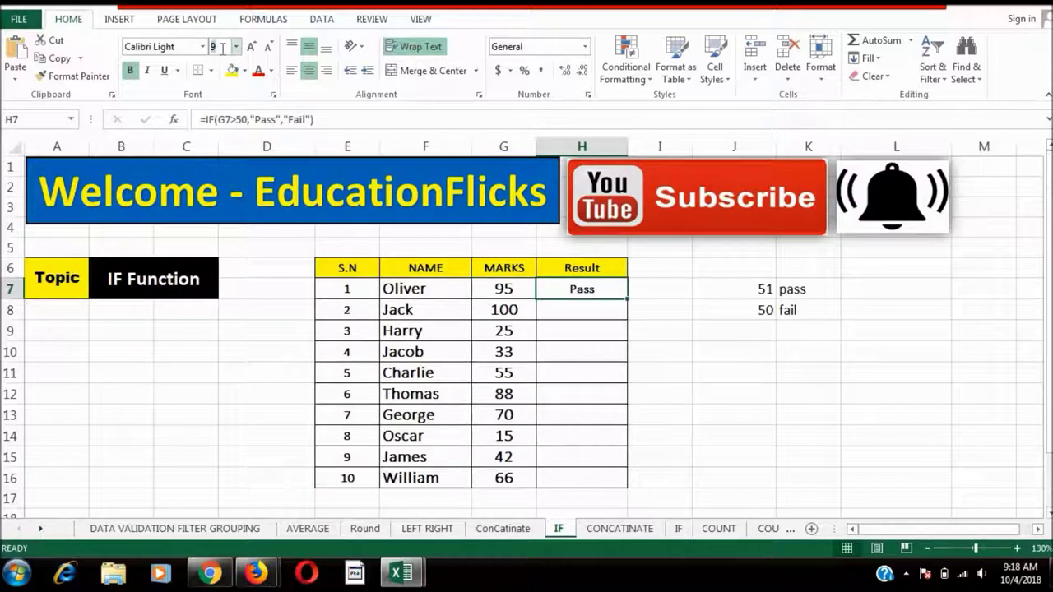
pyautogui.write('12')
pyautogui.press('Return')
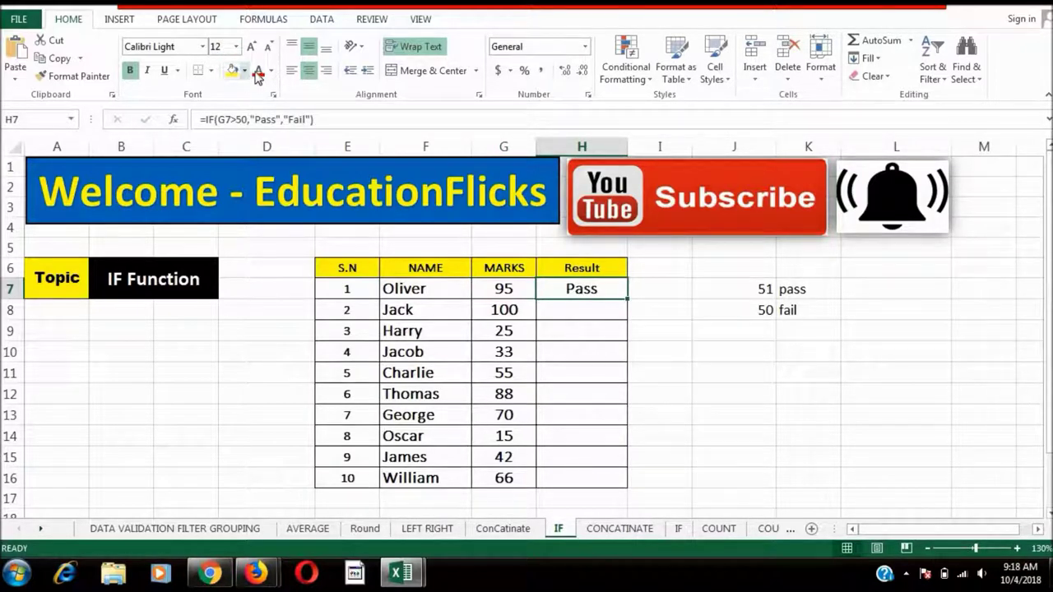
# Step: Change Oliver's mark in G7 to 50 and inspect the H7 formula
pyautogui.click(506, 289)
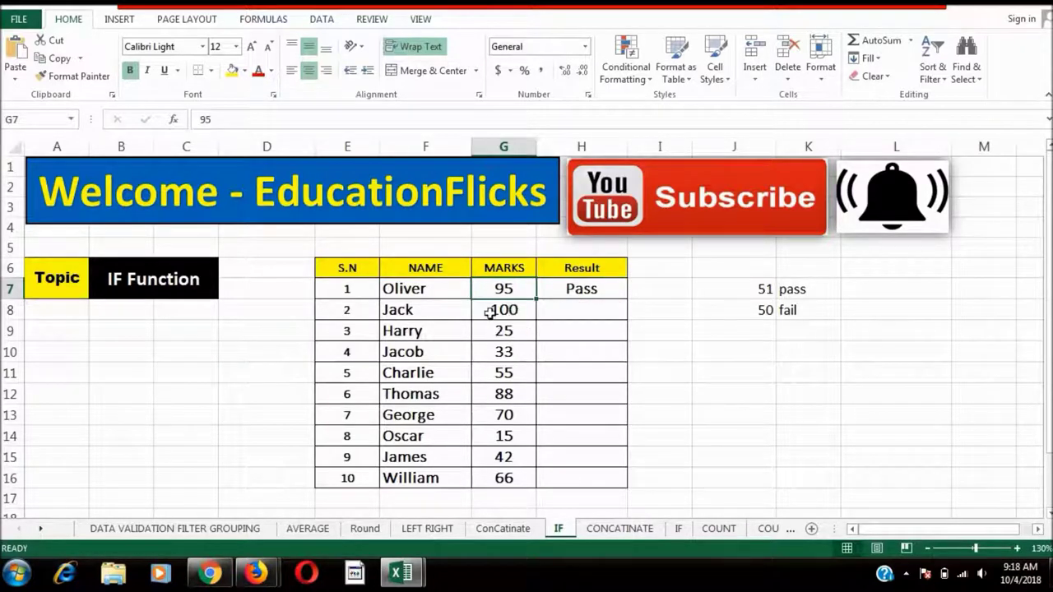
pyautogui.write('50')
pyautogui.press('Return')
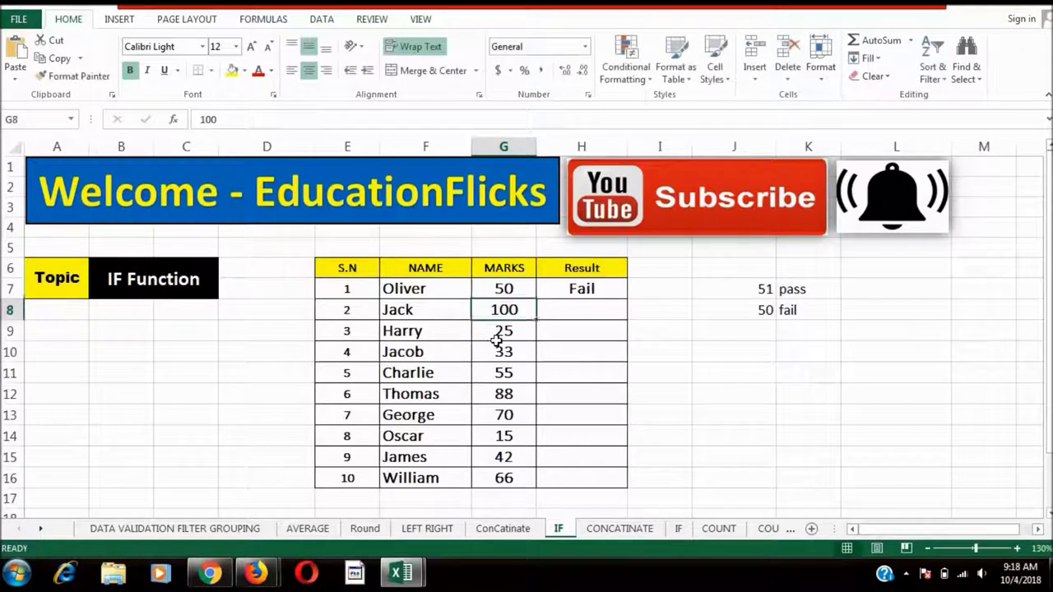
pyautogui.click(580, 296)
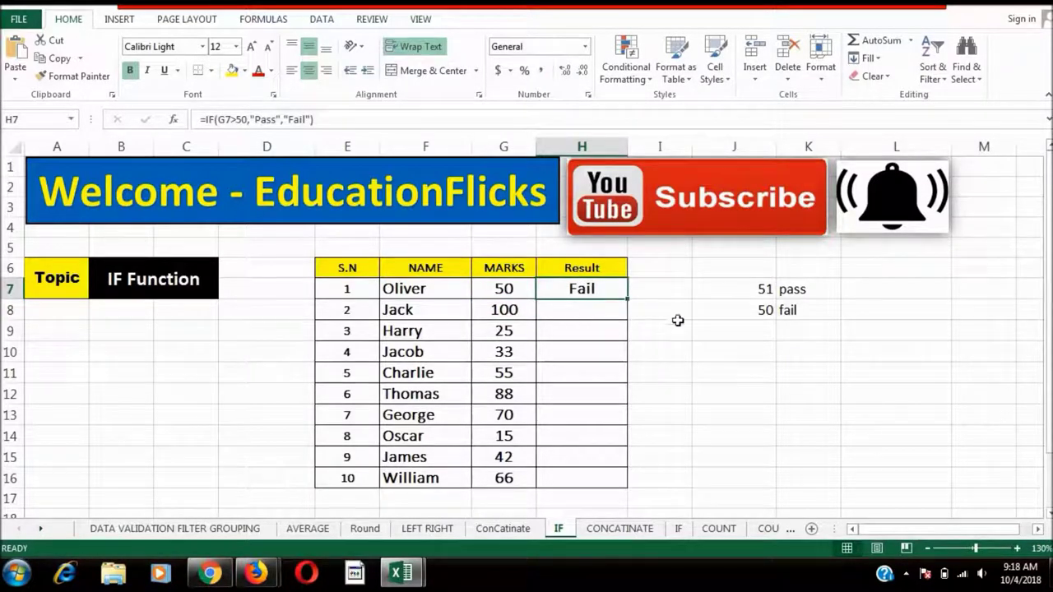
pyautogui.click(337, 122)
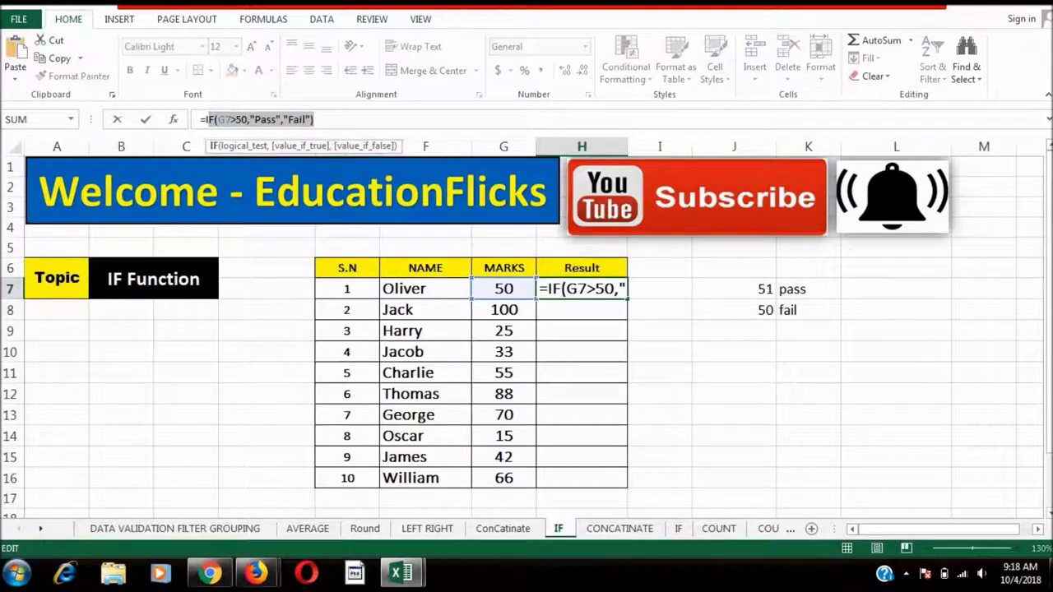
pyautogui.click(667, 303)
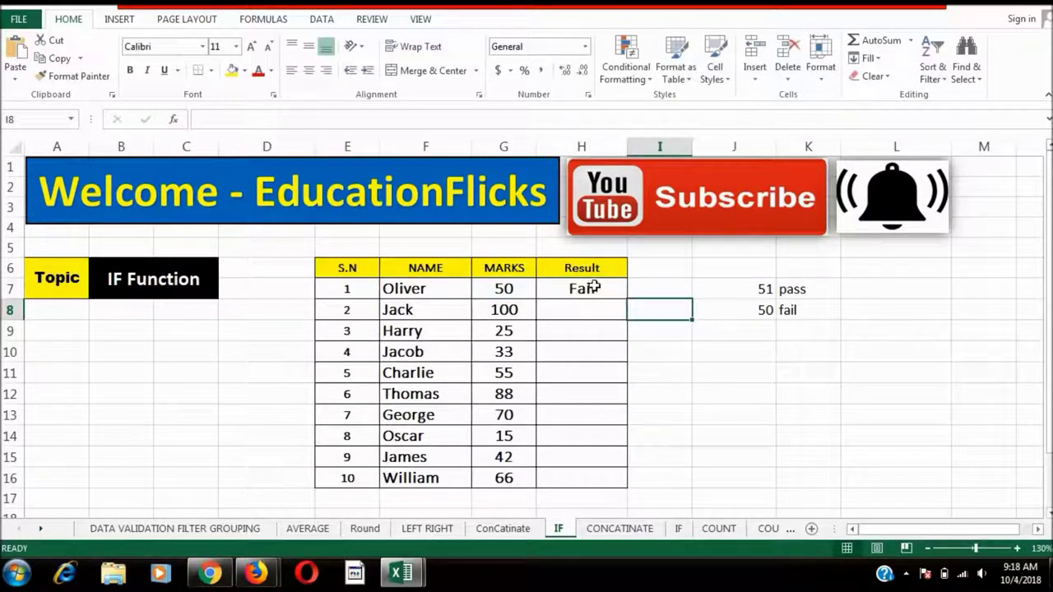
pyautogui.click(569, 295)
# Step: Try marks 51 and 40 in G7, undoing an accidental 100 typed over H7
pyautogui.press('Left')
pyautogui.write('5')
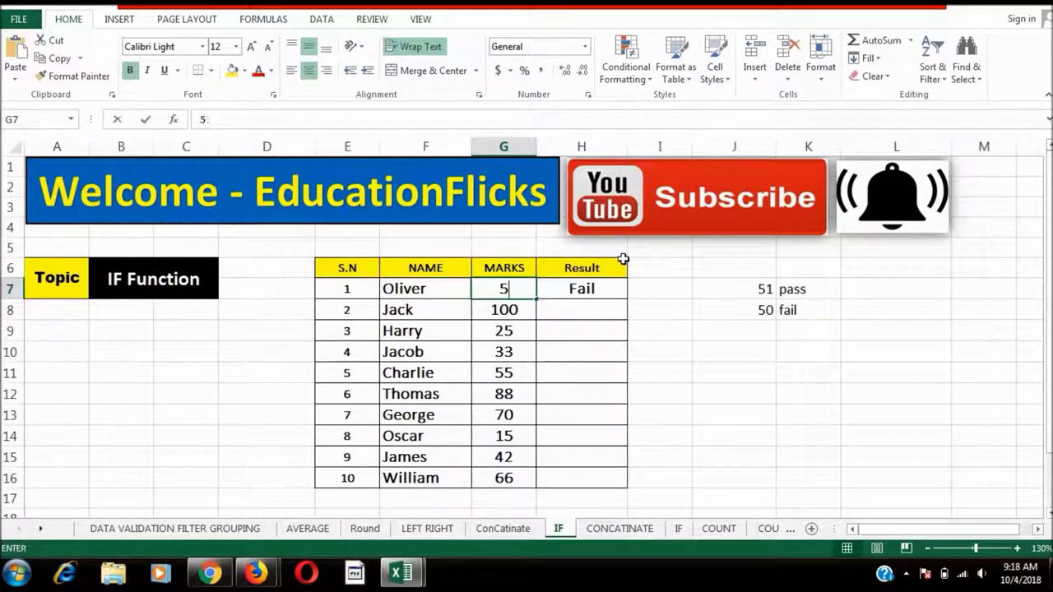
pyautogui.write('1')
pyautogui.hotkey('ctrl', 'Return')
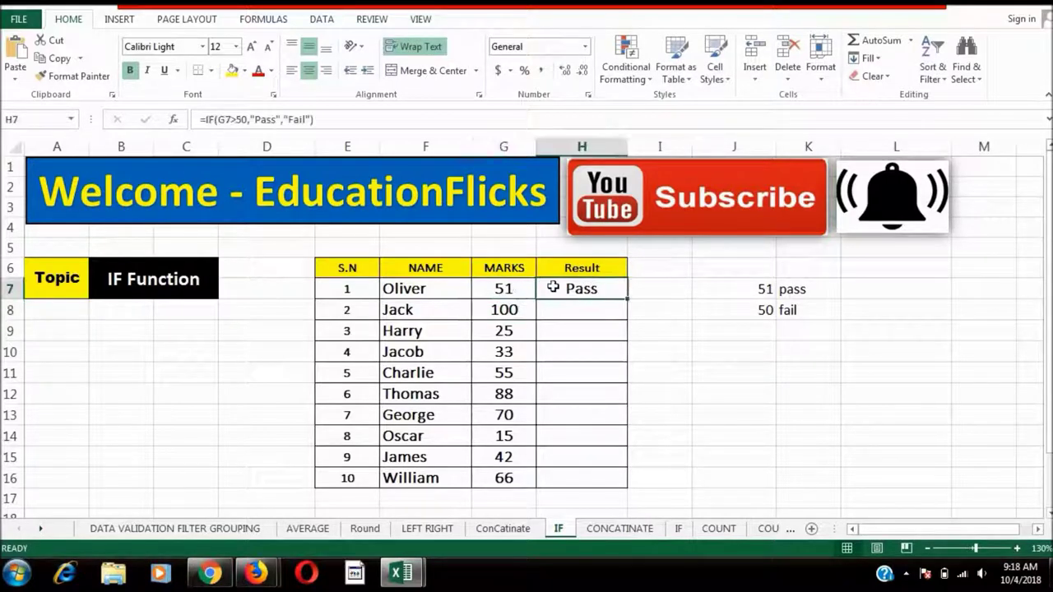
pyautogui.write('40')
pyautogui.press('Return')
pyautogui.click(609, 286)
pyautogui.write('100')
pyautogui.press('Return')
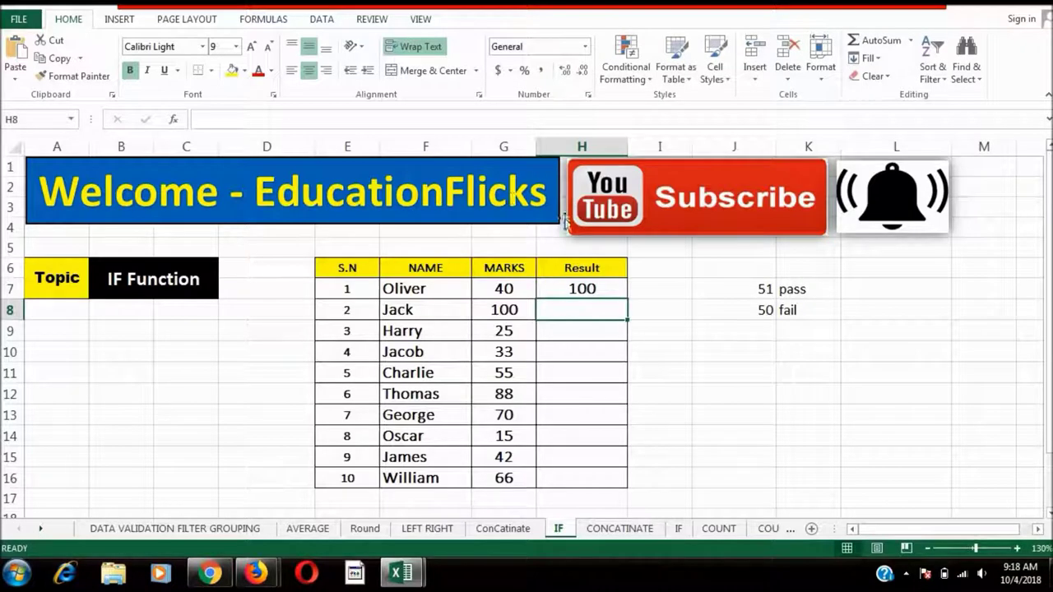
pyautogui.hotkey('ctrl', 'z')
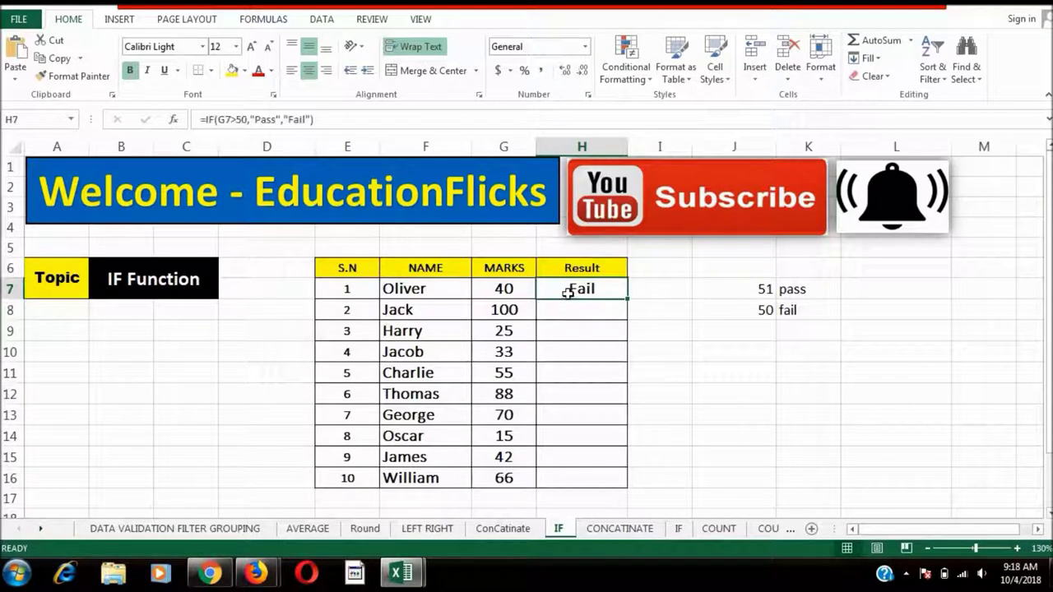
# Step: Set Oliver's mark to 100, then 90, checking H7's result each time
pyautogui.press('Left')
pyautogui.write('10')
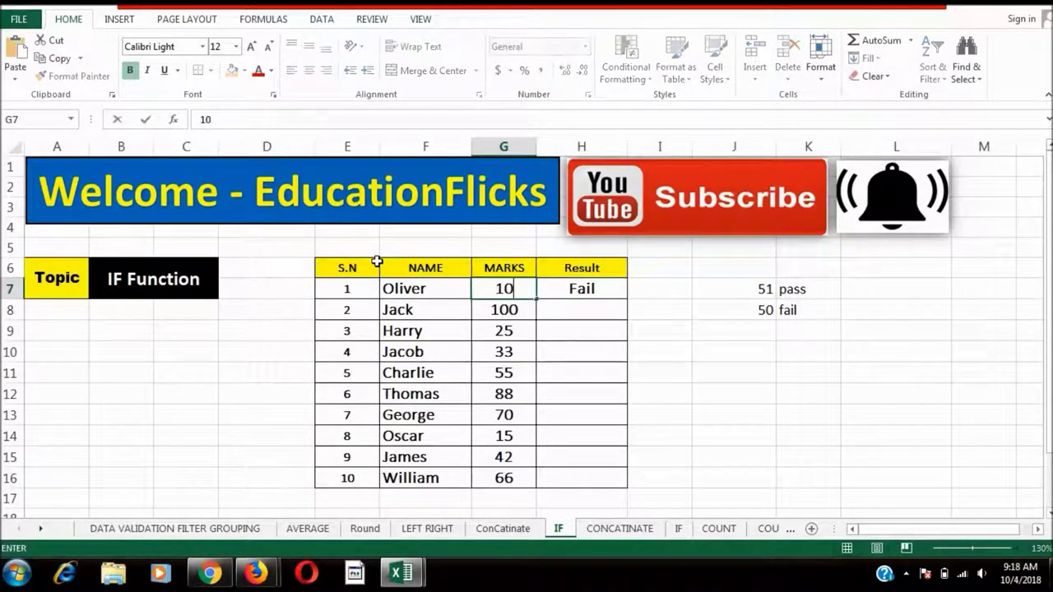
pyautogui.write('0')
pyautogui.press('Return')
pyautogui.click(611, 292)
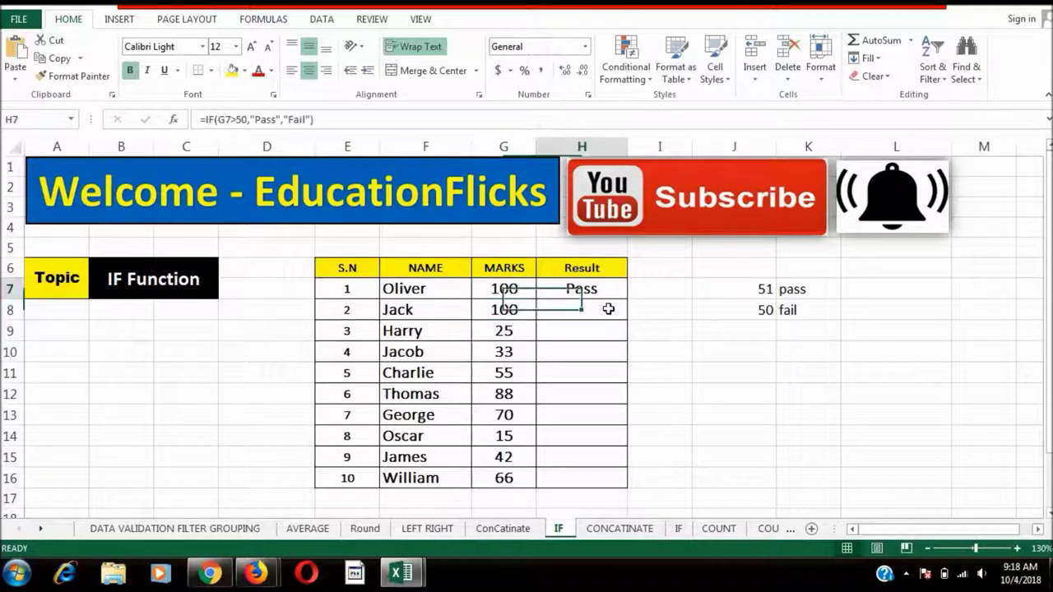
pyautogui.click(520, 307)
pyautogui.press('Up')
pyautogui.write('90')
pyautogui.press('Return')
pyautogui.click(611, 295)
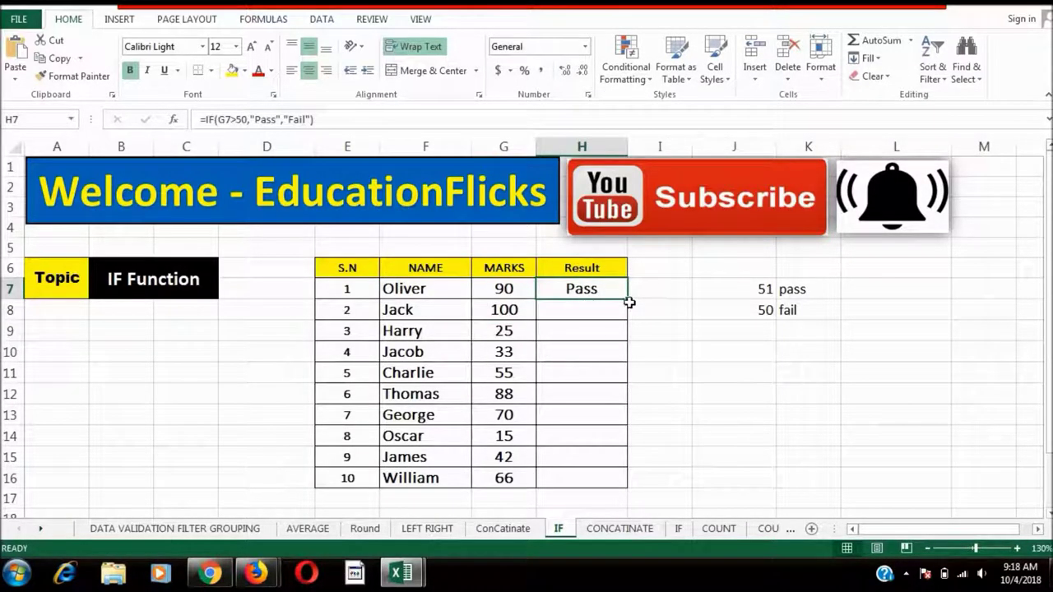
pyautogui.moveTo(628, 299); pyautogui.dragTo(626, 485)
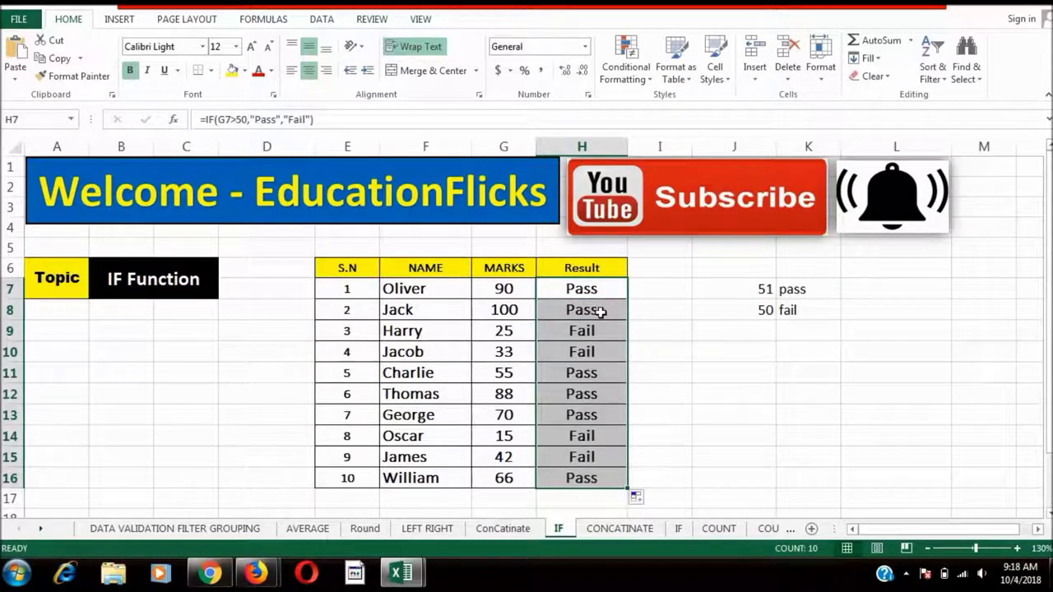
pyautogui.moveTo(525, 331); pyautogui.dragTo(587, 351)
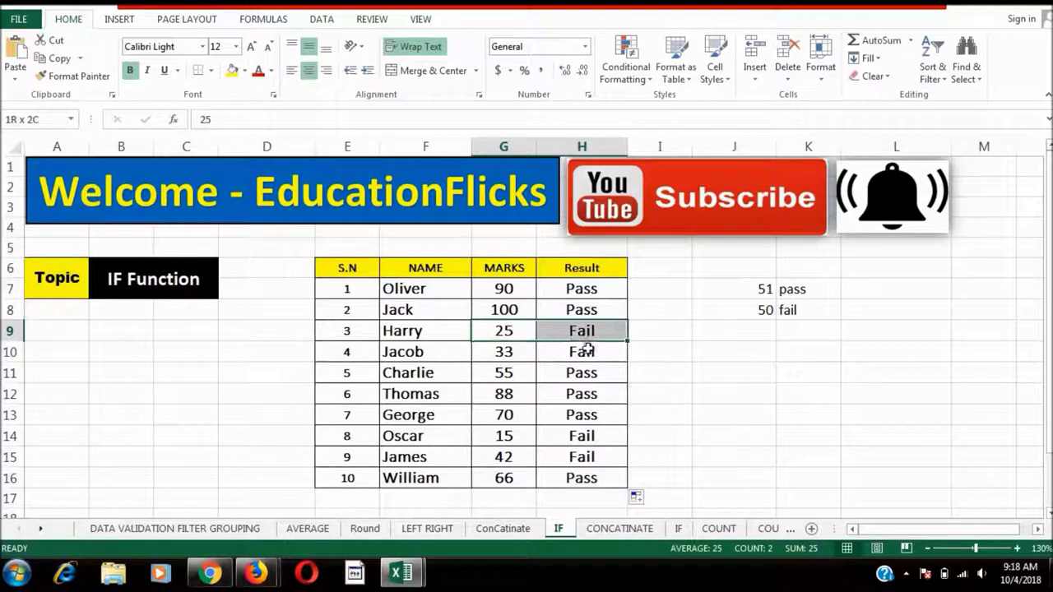
pyautogui.moveTo(520, 373); pyautogui.dragTo(559, 374)
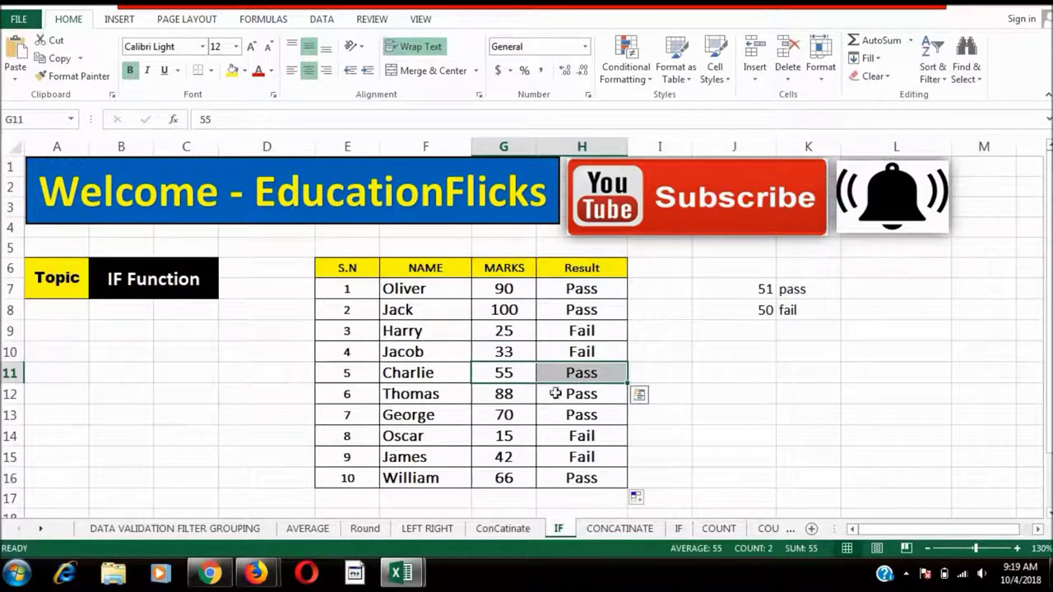
pyautogui.moveTo(504, 394); pyautogui.dragTo(576, 415)
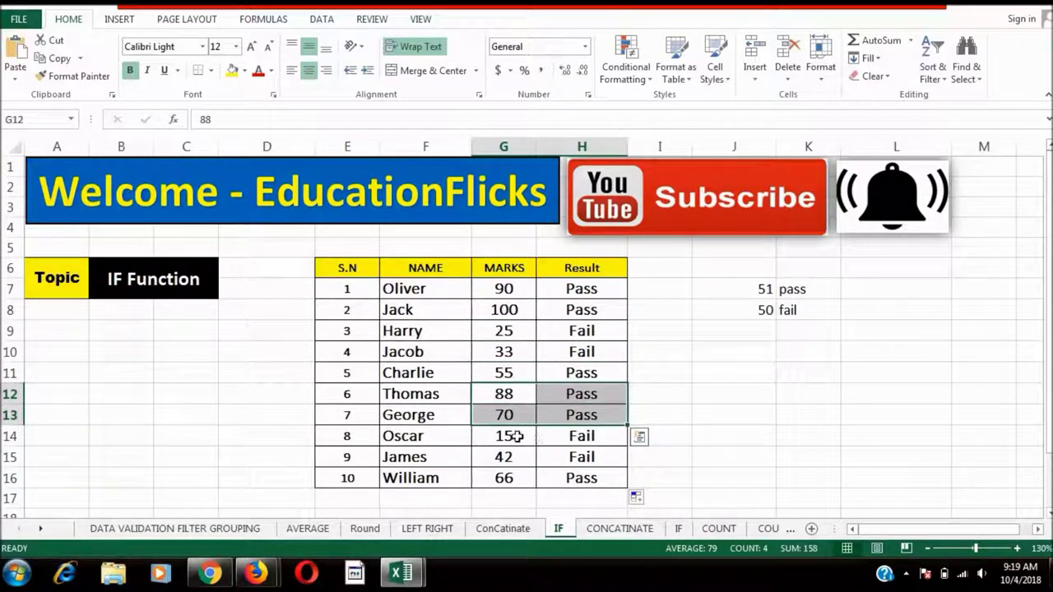
pyautogui.moveTo(503, 437); pyautogui.dragTo(576, 456)
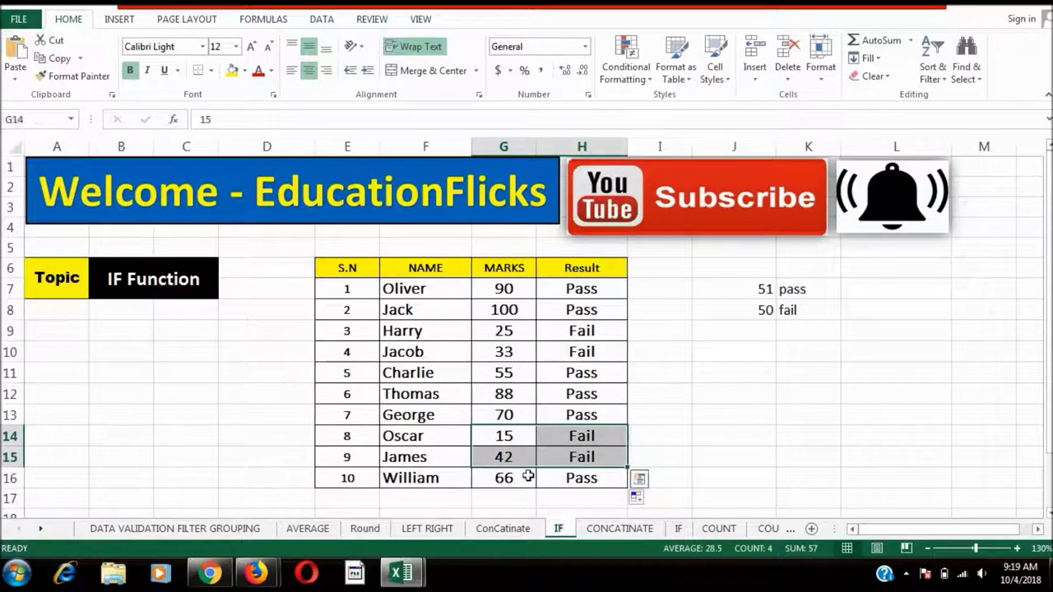
pyautogui.moveTo(510, 478); pyautogui.dragTo(582, 478)
pyautogui.click(724, 414)
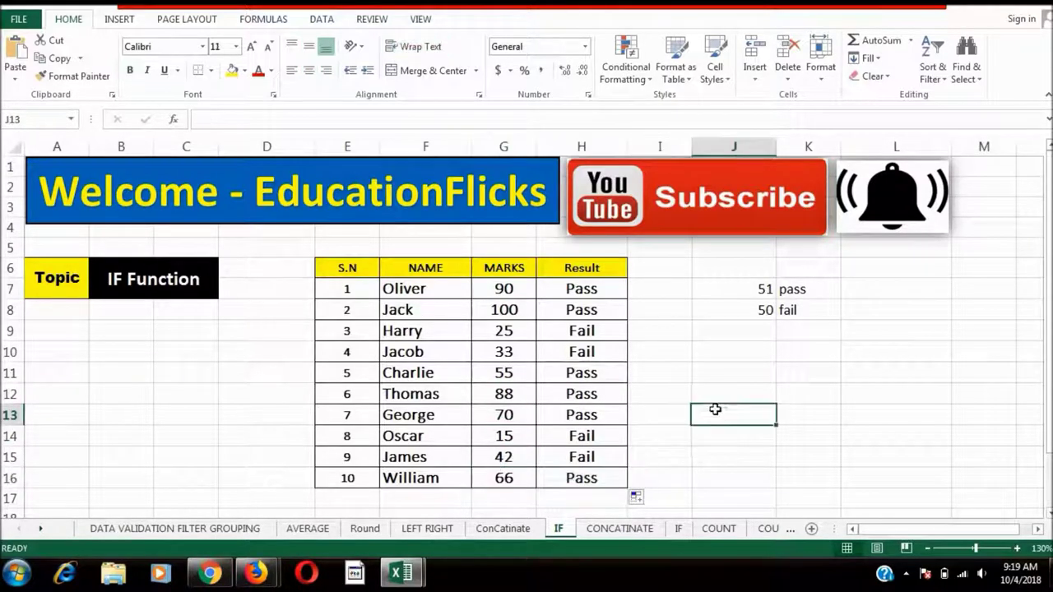
pyautogui.click(586, 289)
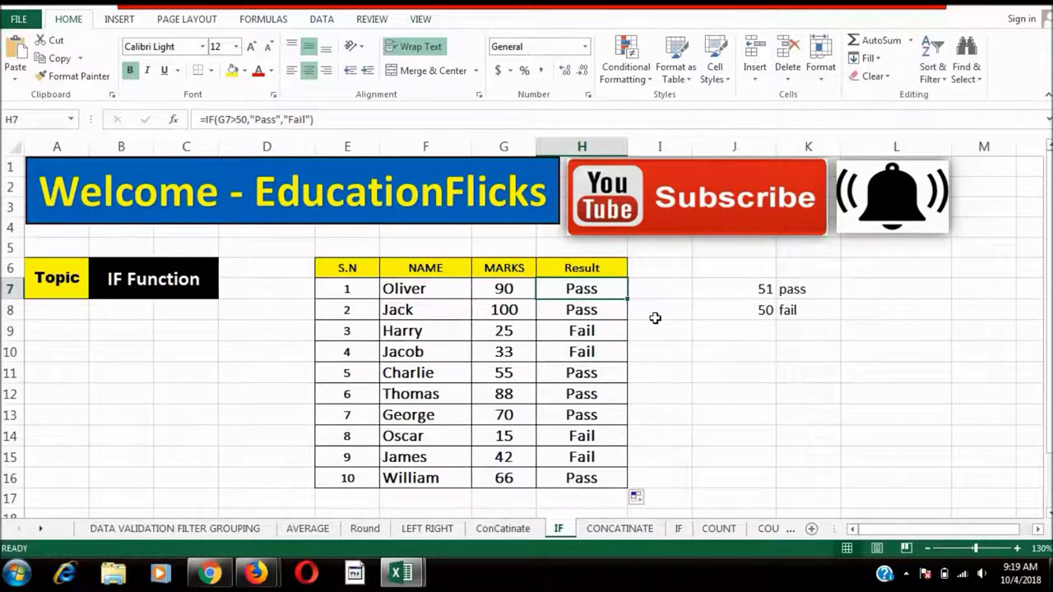
pyautogui.moveTo(388, 273)
pyautogui.mouseDown()
pyautogui.moveTo(576, 452)
pyautogui.moveTo(600, 458)
pyautogui.mouseUp()
pyautogui.click(609, 393)
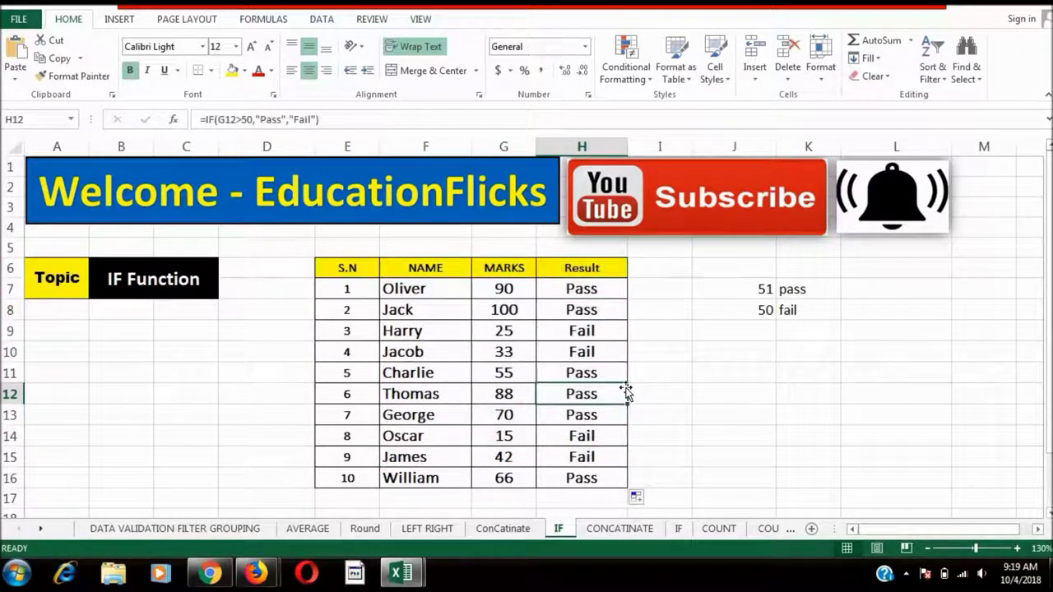
pyautogui.click(663, 353)
pyautogui.click(609, 293)
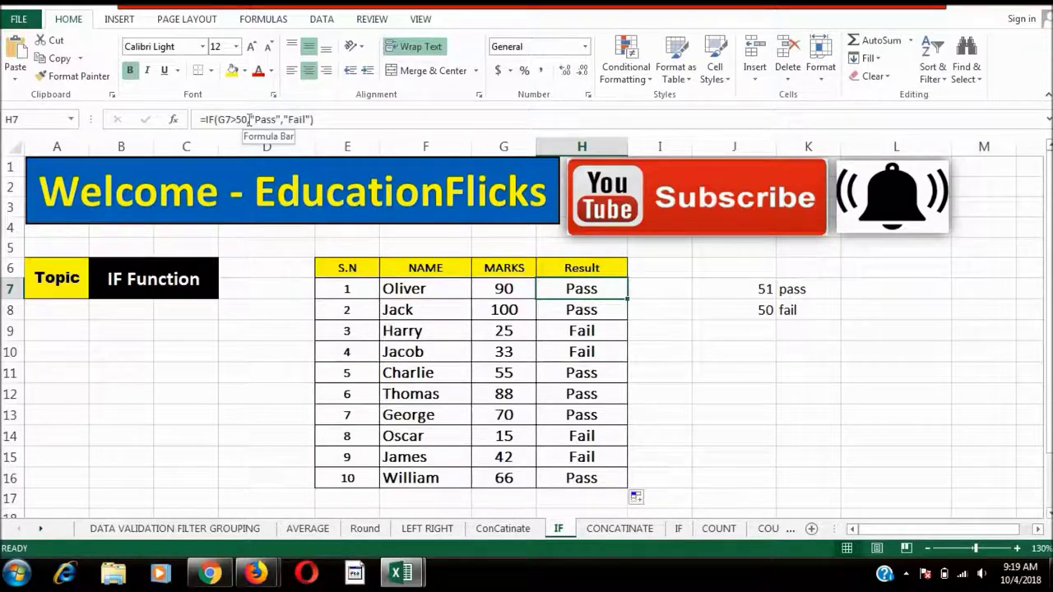
# Step: Delete the H7 formula and clear the remaining Pass/Fail results in H8:H16
pyautogui.moveTo(249, 120); pyautogui.dragTo(218, 120)
pyautogui.click(670, 329)
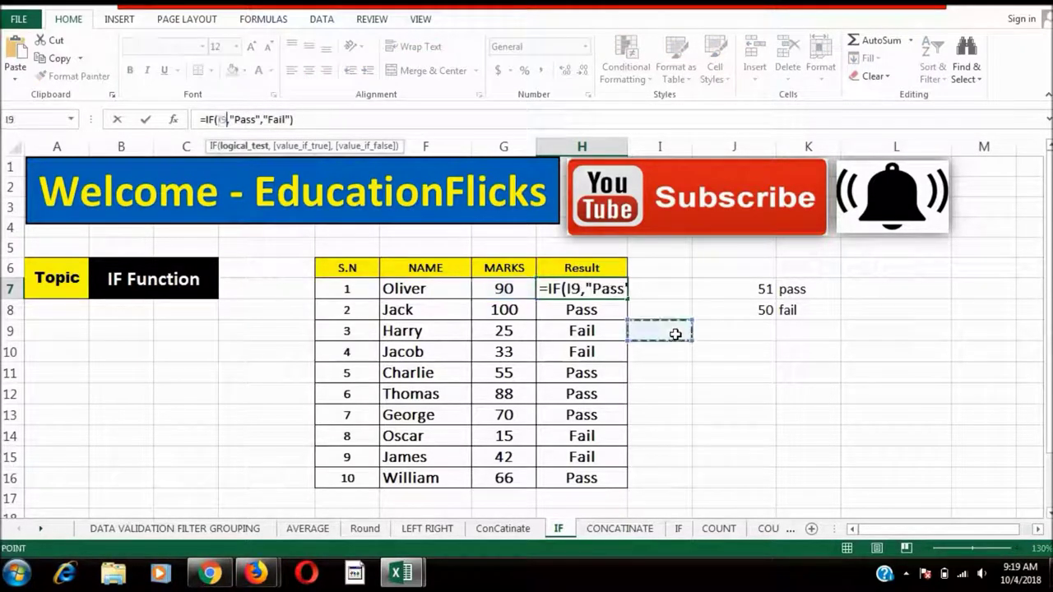
pyautogui.moveTo(293, 120); pyautogui.dragTo(152, 123)
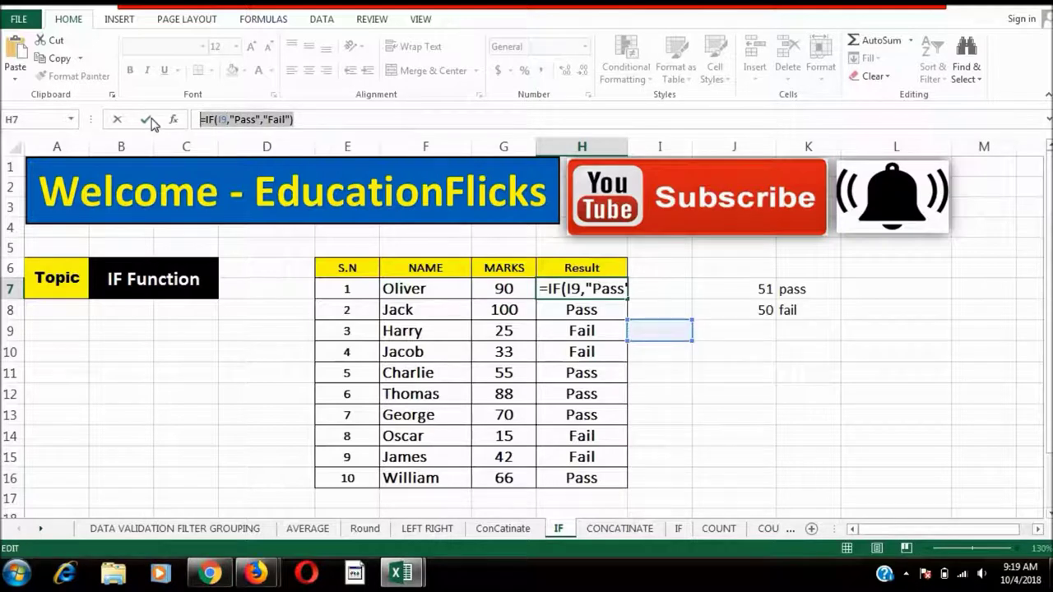
pyautogui.press('Delete')
pyautogui.press('Return')
pyautogui.moveTo(582, 310); pyautogui.dragTo(589, 478)
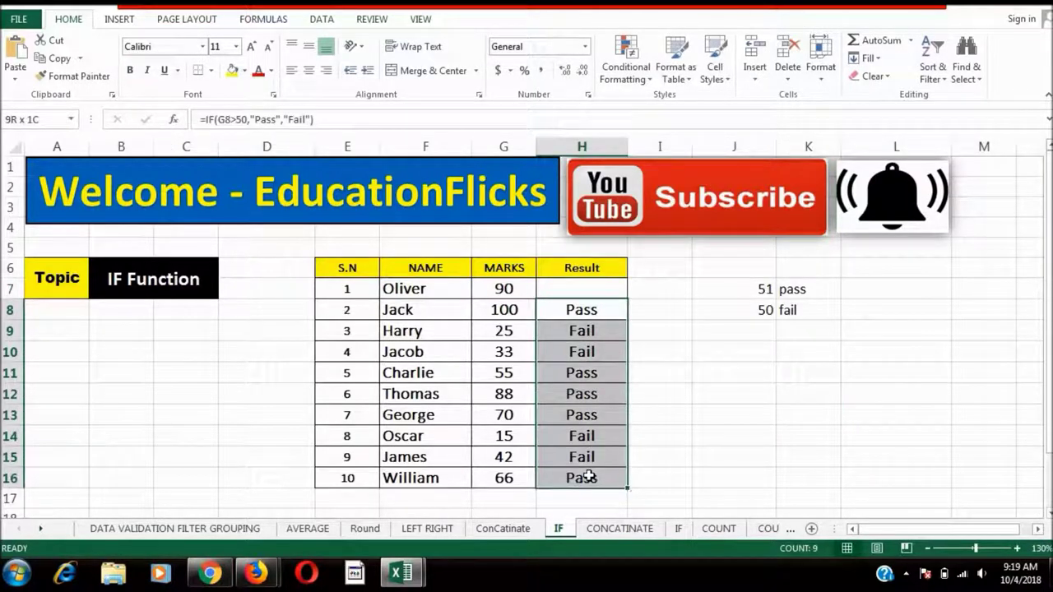
pyautogui.press('Delete')
pyautogui.click(713, 442)
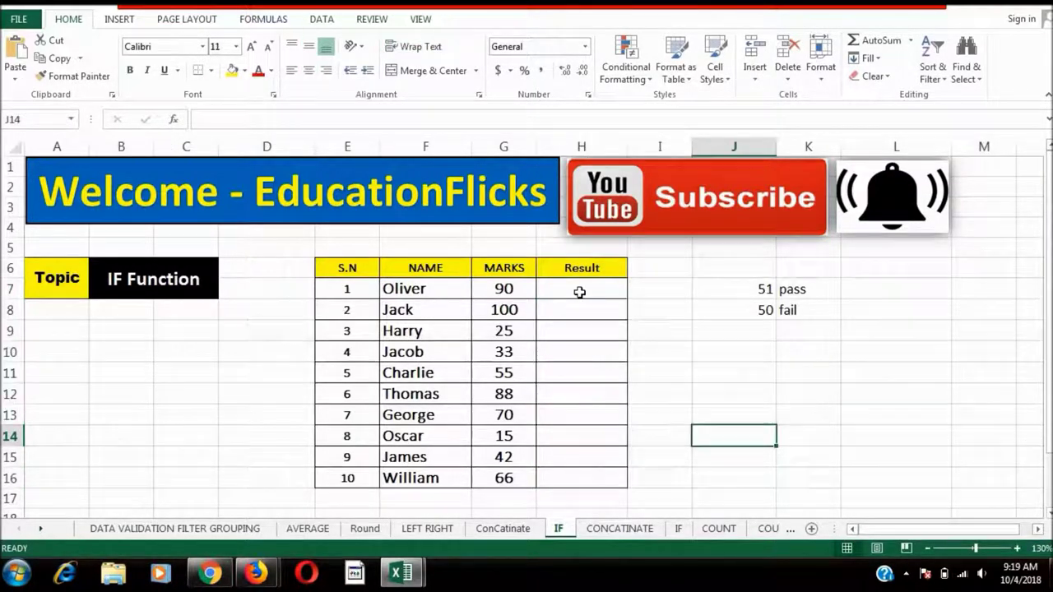
pyautogui.click(586, 288)
# Step: Enter =IF(G7>99,"A","C") in H7
pyautogui.write('=IF')
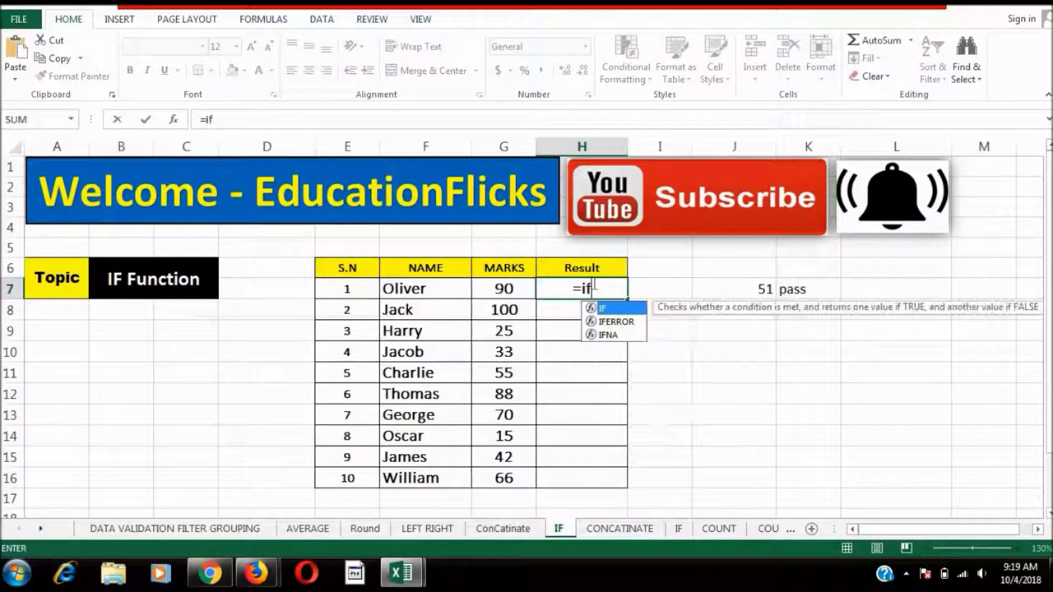
pyautogui.write('(')
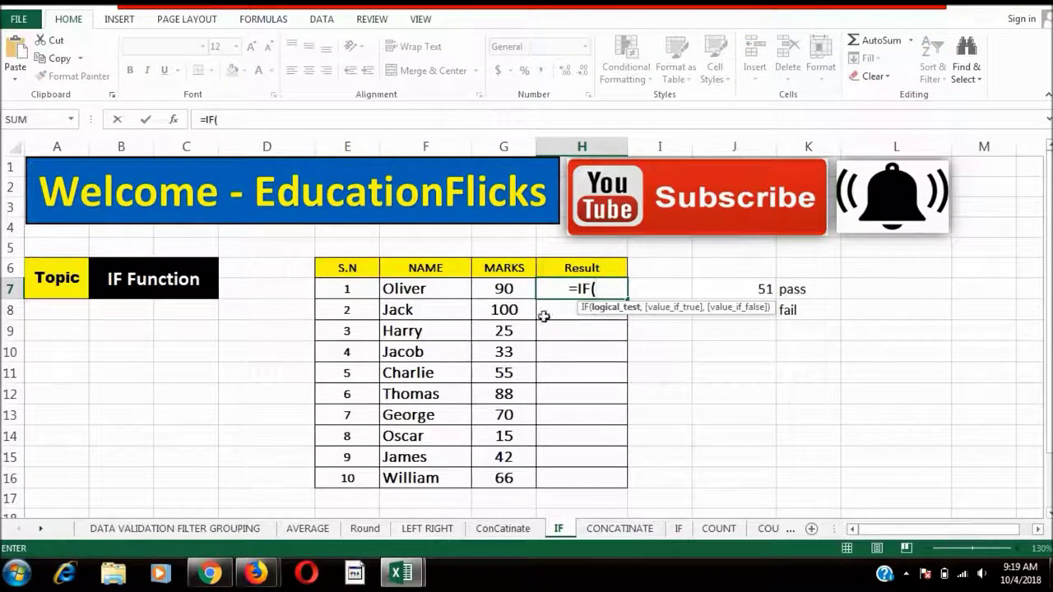
pyautogui.click(503, 288)
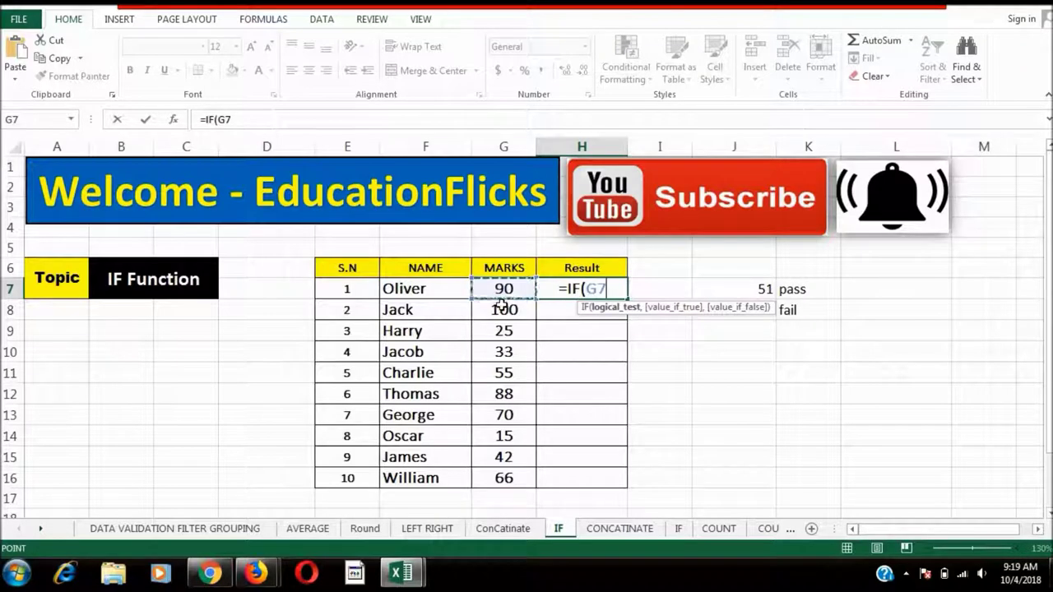
pyautogui.write('>99')
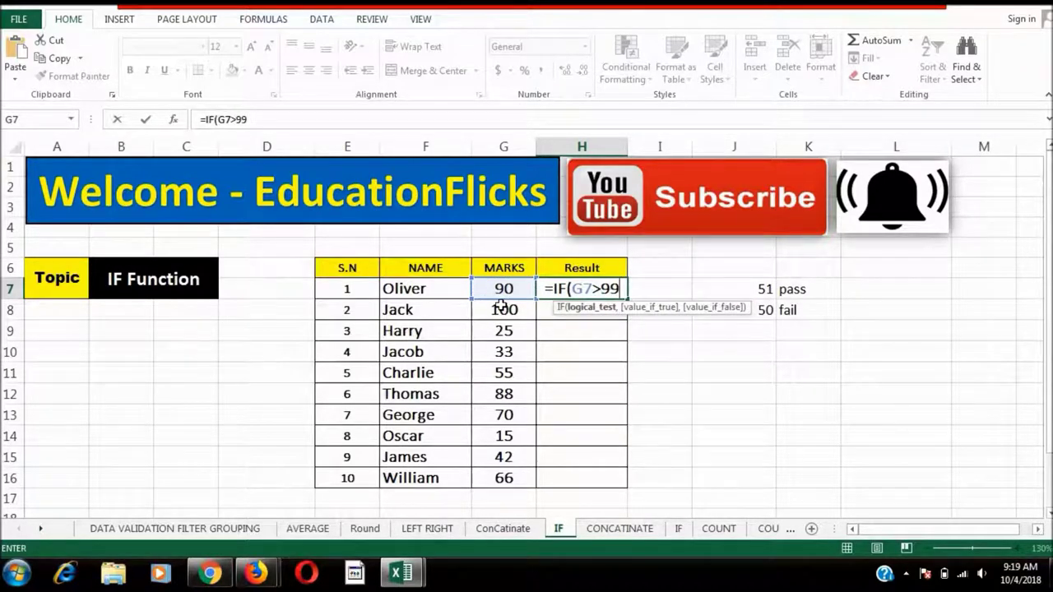
pyautogui.write(',"')
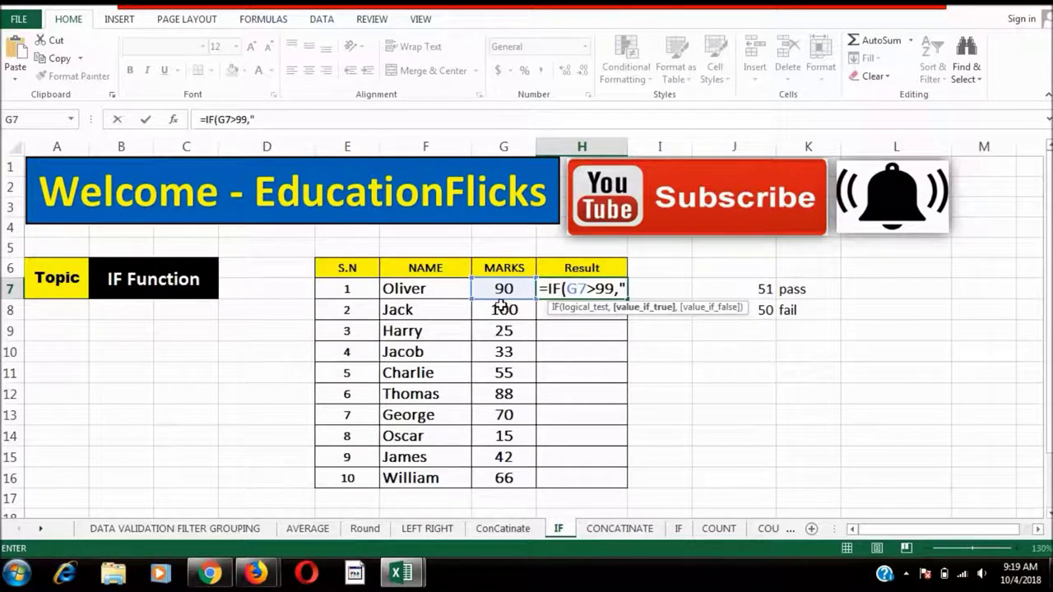
pyautogui.write('a')
pyautogui.press('BackSpace')
pyautogui.write('A"')
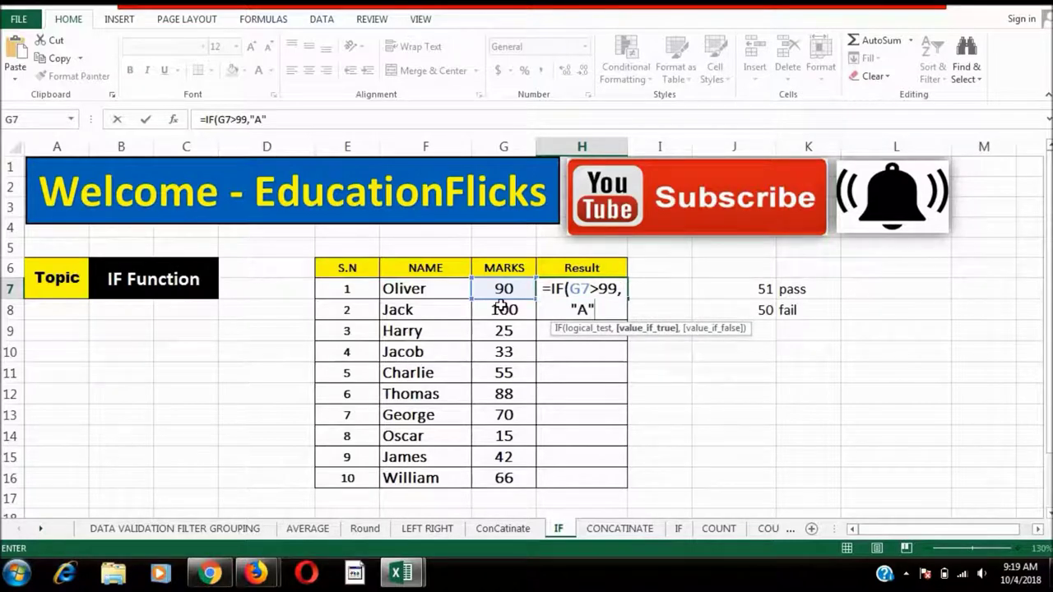
pyautogui.write(',"')
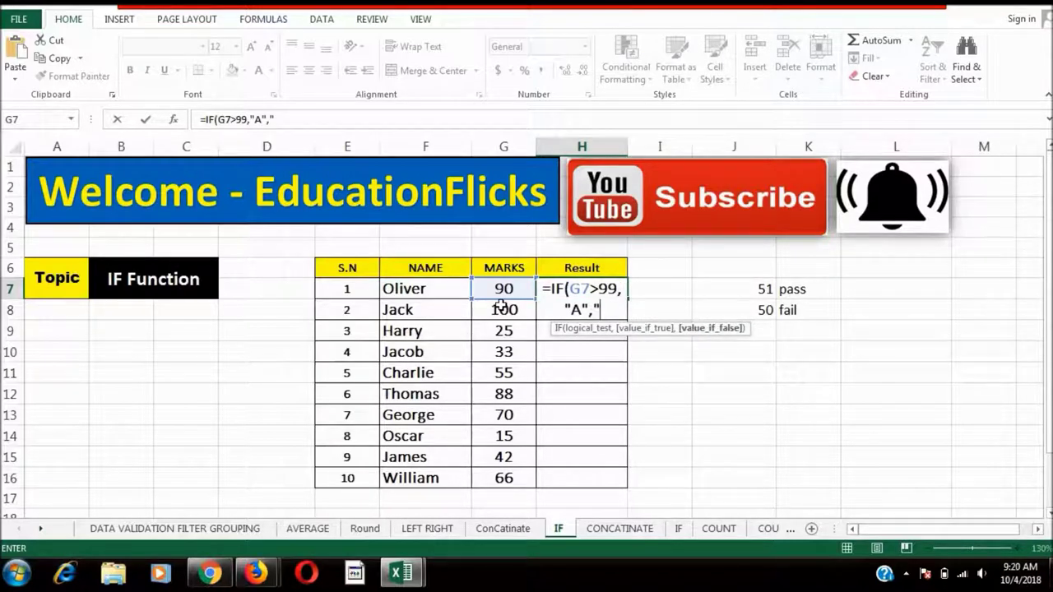
pyautogui.write('C"')
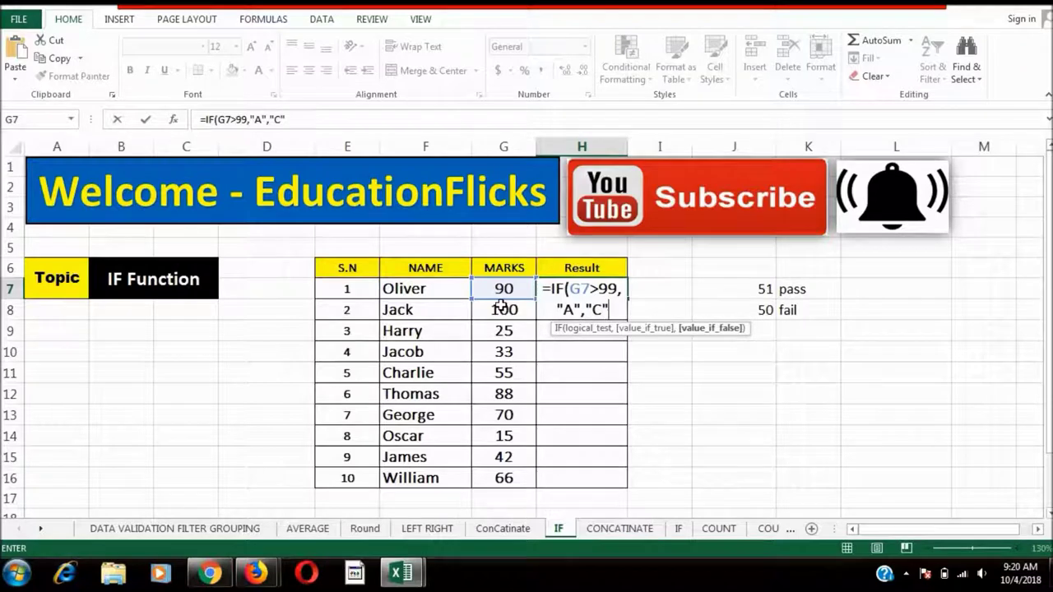
pyautogui.write(')')
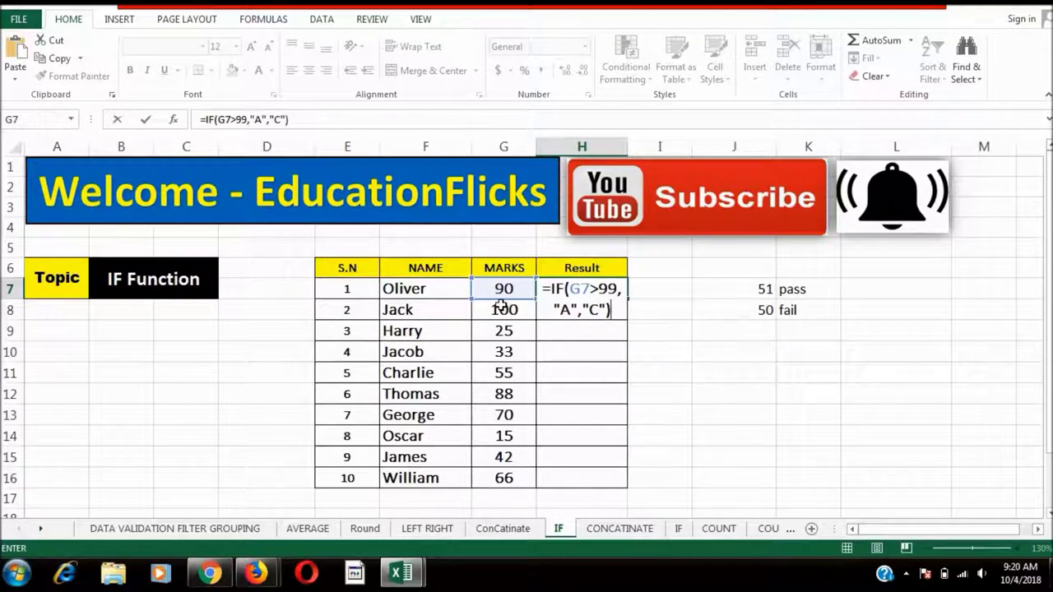
pyautogui.press('Return')
pyautogui.press('Up')
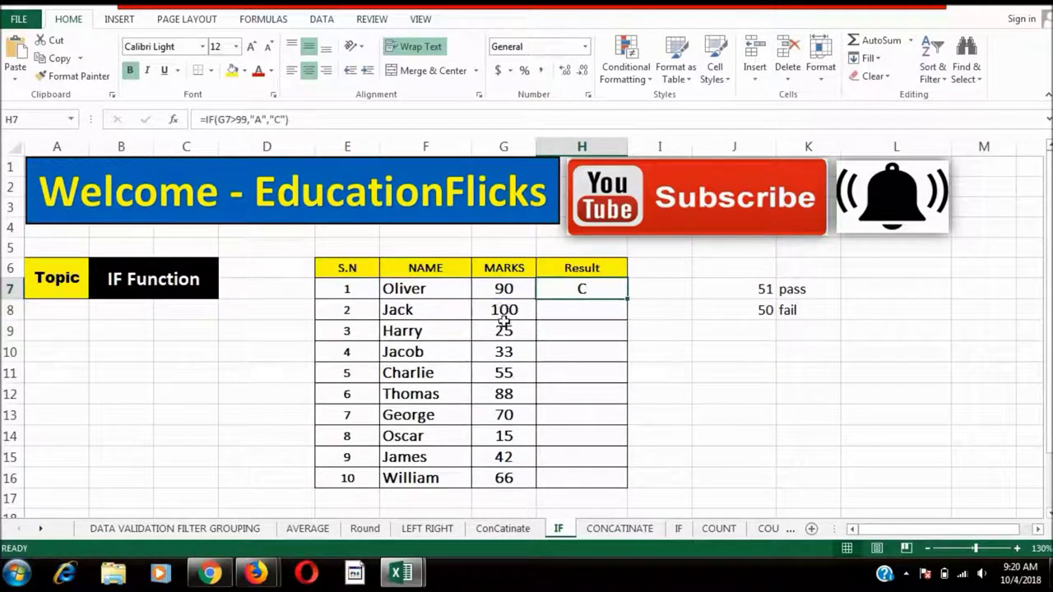
# Step: Copy the grade formula into H8 and change G7's mark to 100
pyautogui.click(593, 309)
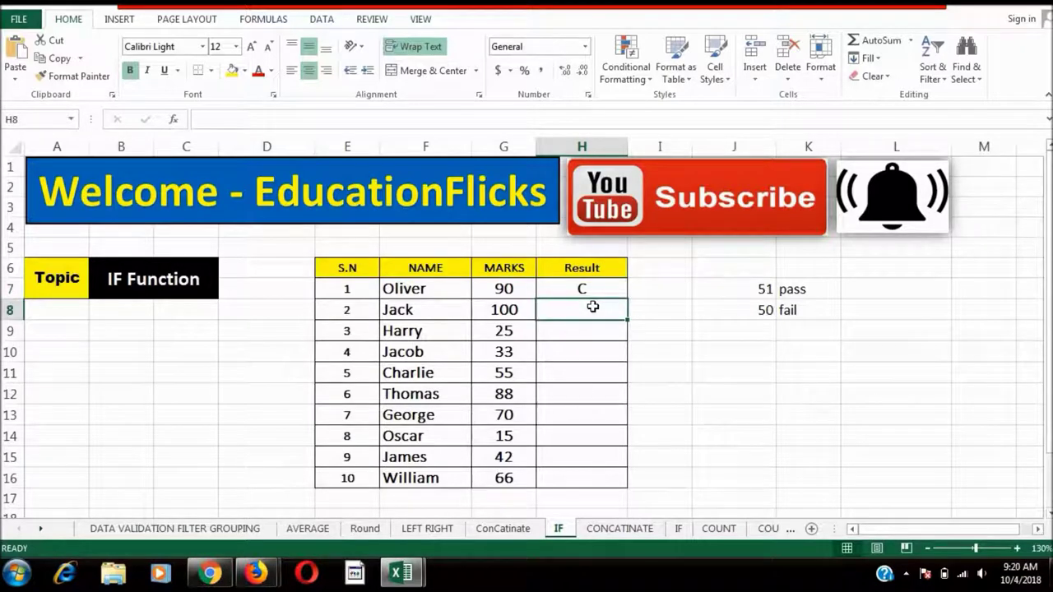
pyautogui.hotkey('ctrl', 'd')
pyautogui.click(517, 296)
pyautogui.write('100')
pyautogui.press('Return')
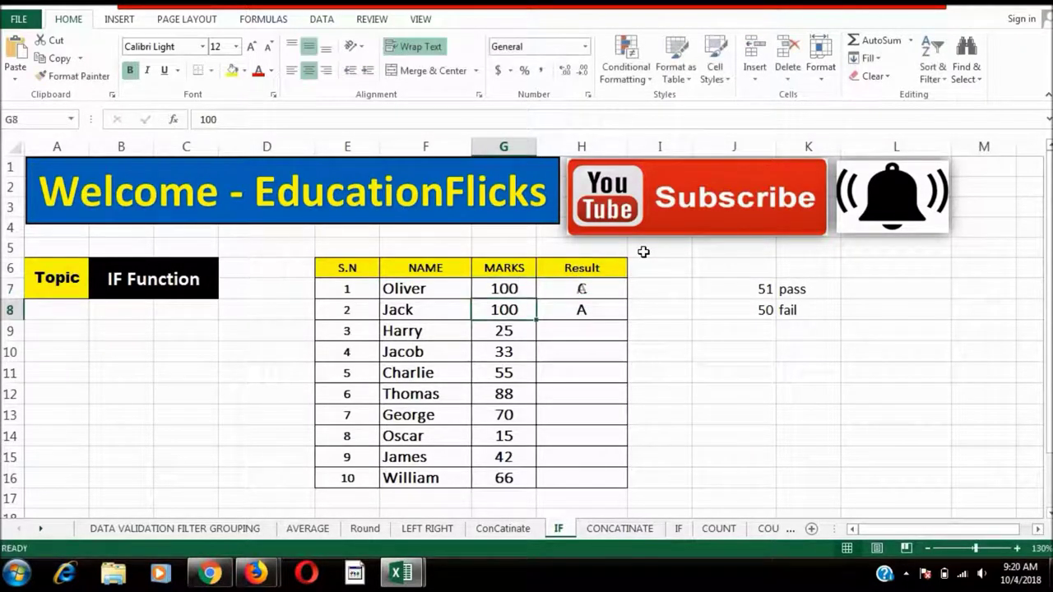
pyautogui.click(594, 296)
# Step: Fill the grade formula from H8 down to H16 and check the copied formulas
pyautogui.click(613, 310)
pyautogui.moveTo(627, 320); pyautogui.dragTo(615, 478)
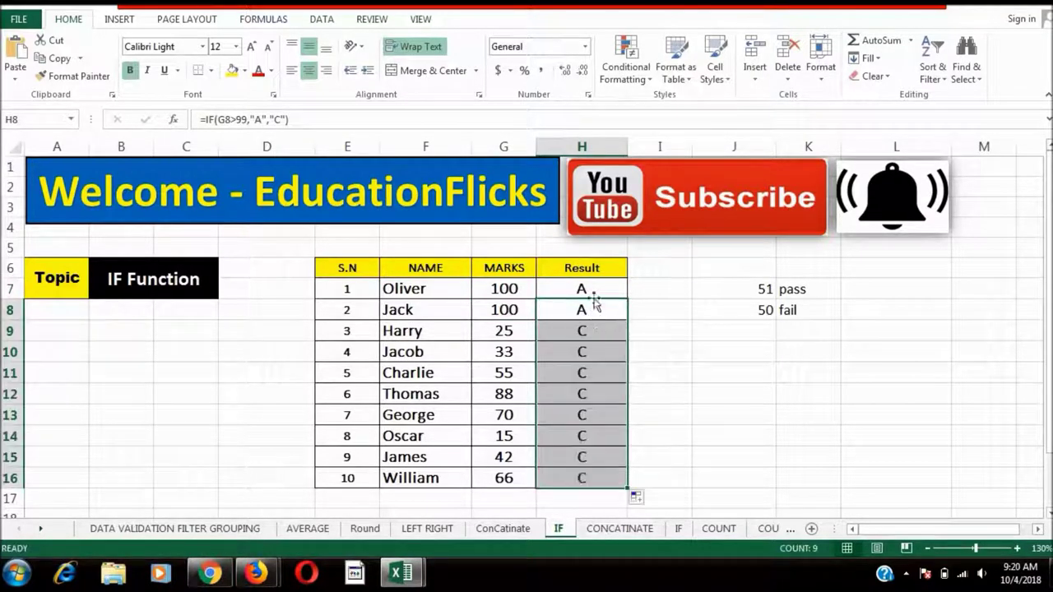
pyautogui.click(609, 297)
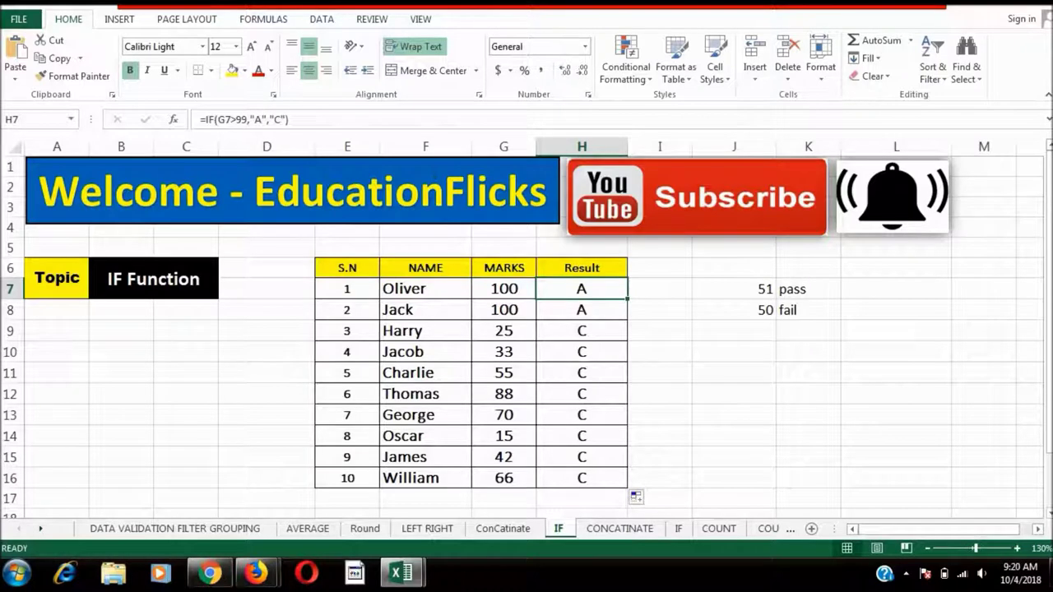
pyautogui.click(724, 307)
pyautogui.moveTo(595, 310); pyautogui.dragTo(596, 352)
pyautogui.click(595, 329)
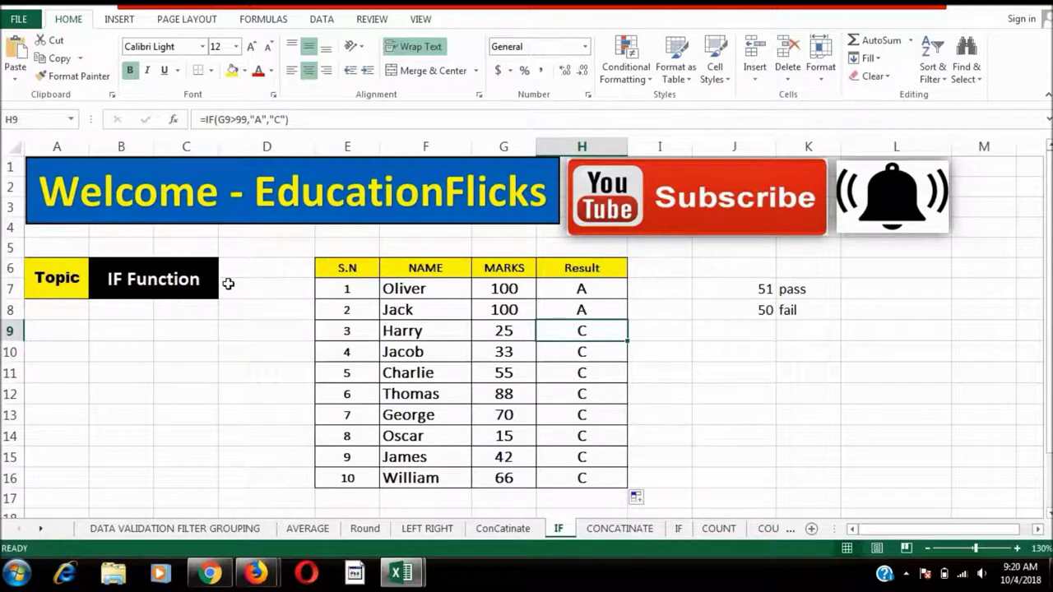
pyautogui.click(719, 349)
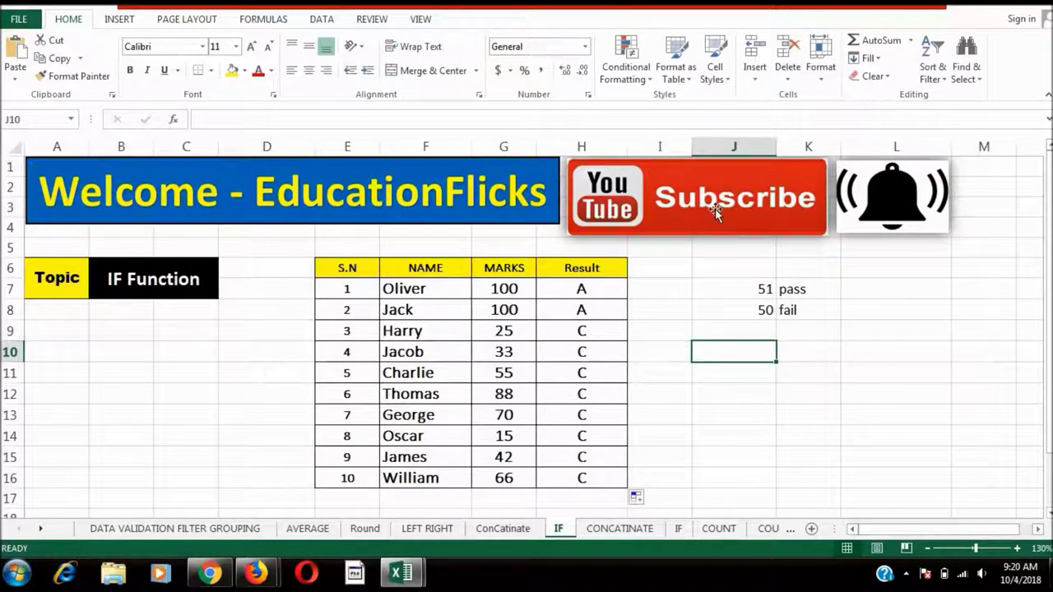
pyautogui.moveTo(715, 208); pyautogui.dragTo(701, 209)
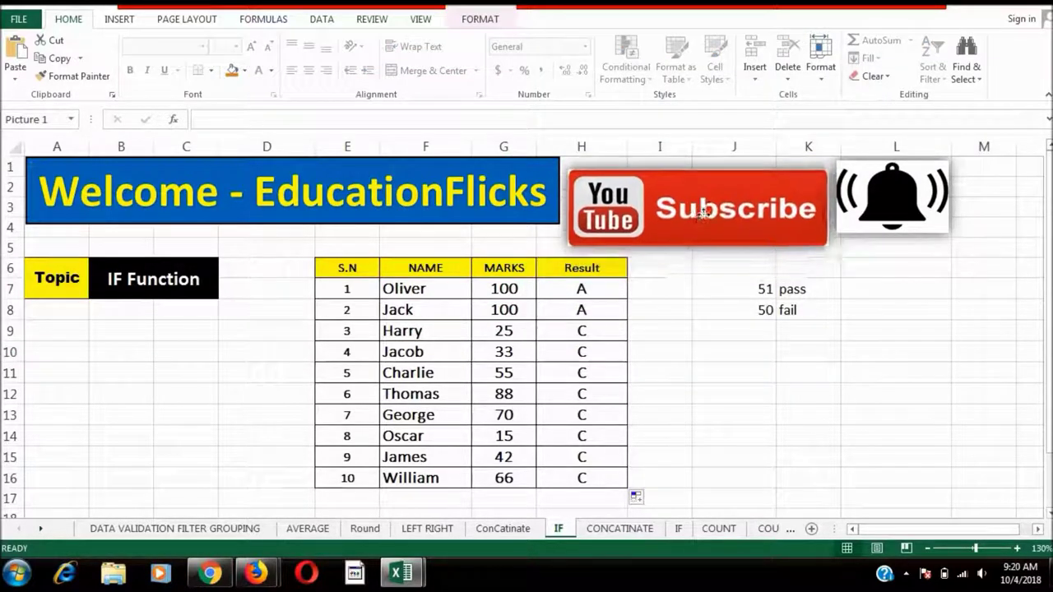
pyautogui.moveTo(868, 214); pyautogui.dragTo(872, 213)
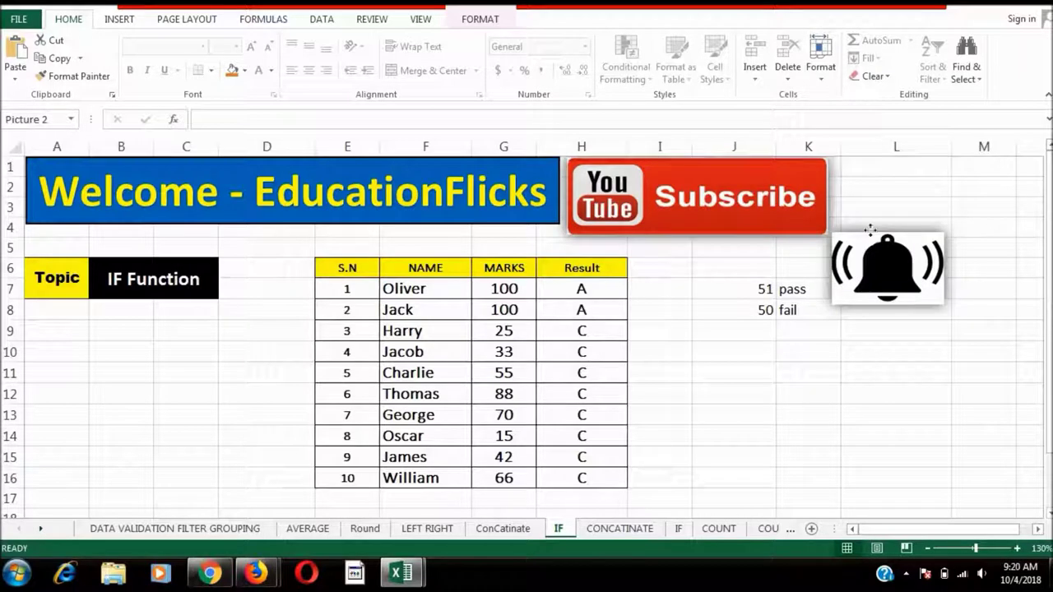
pyautogui.moveTo(874, 213)
pyautogui.mouseDown()
pyautogui.moveTo(680, 329)
pyautogui.moveTo(874, 212)
pyautogui.mouseUp()
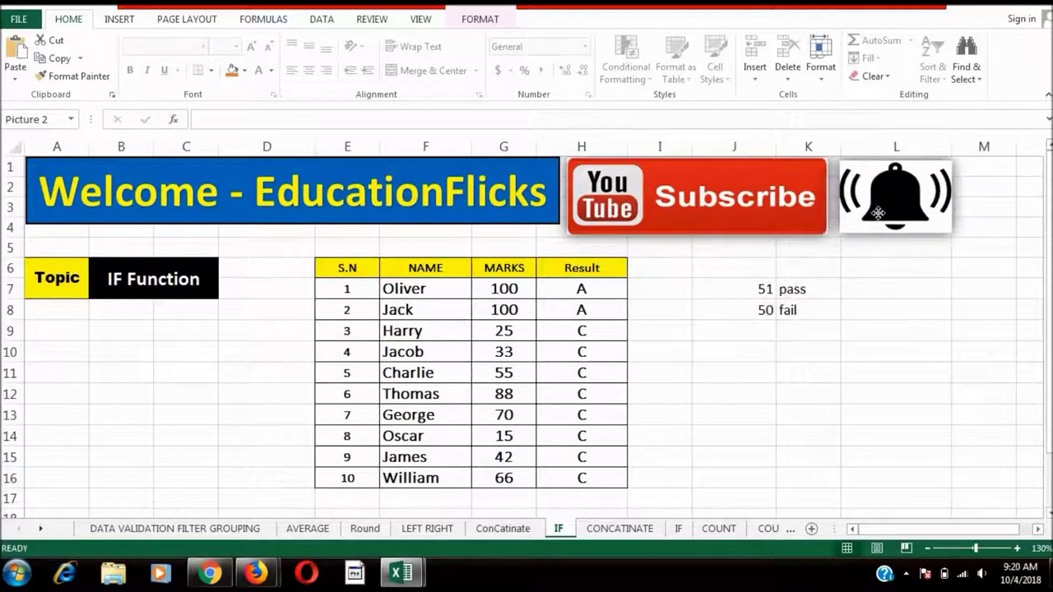
pyautogui.moveTo(873, 211); pyautogui.dragTo(873, 214)
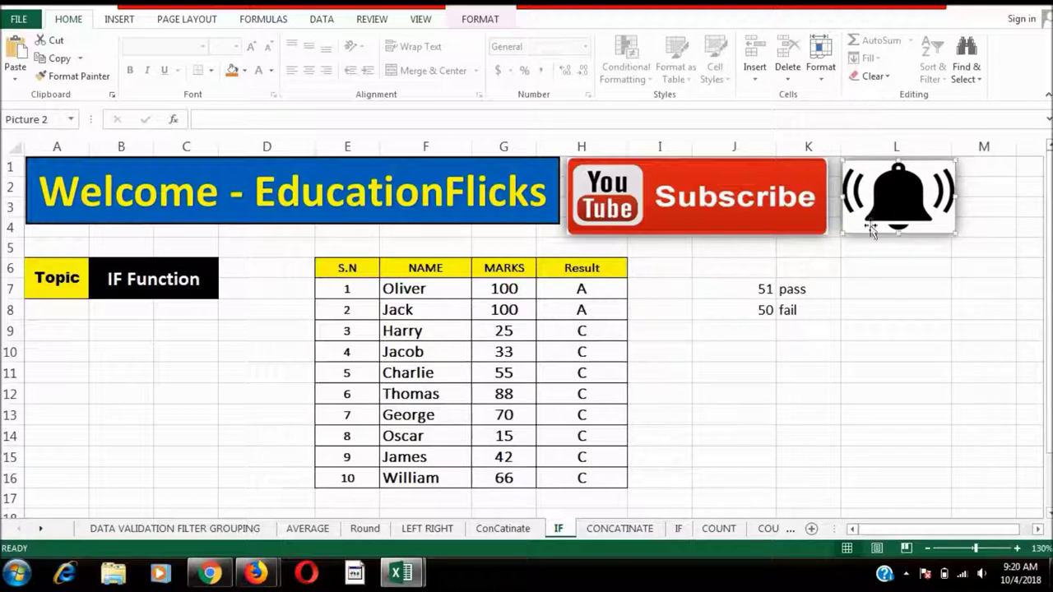